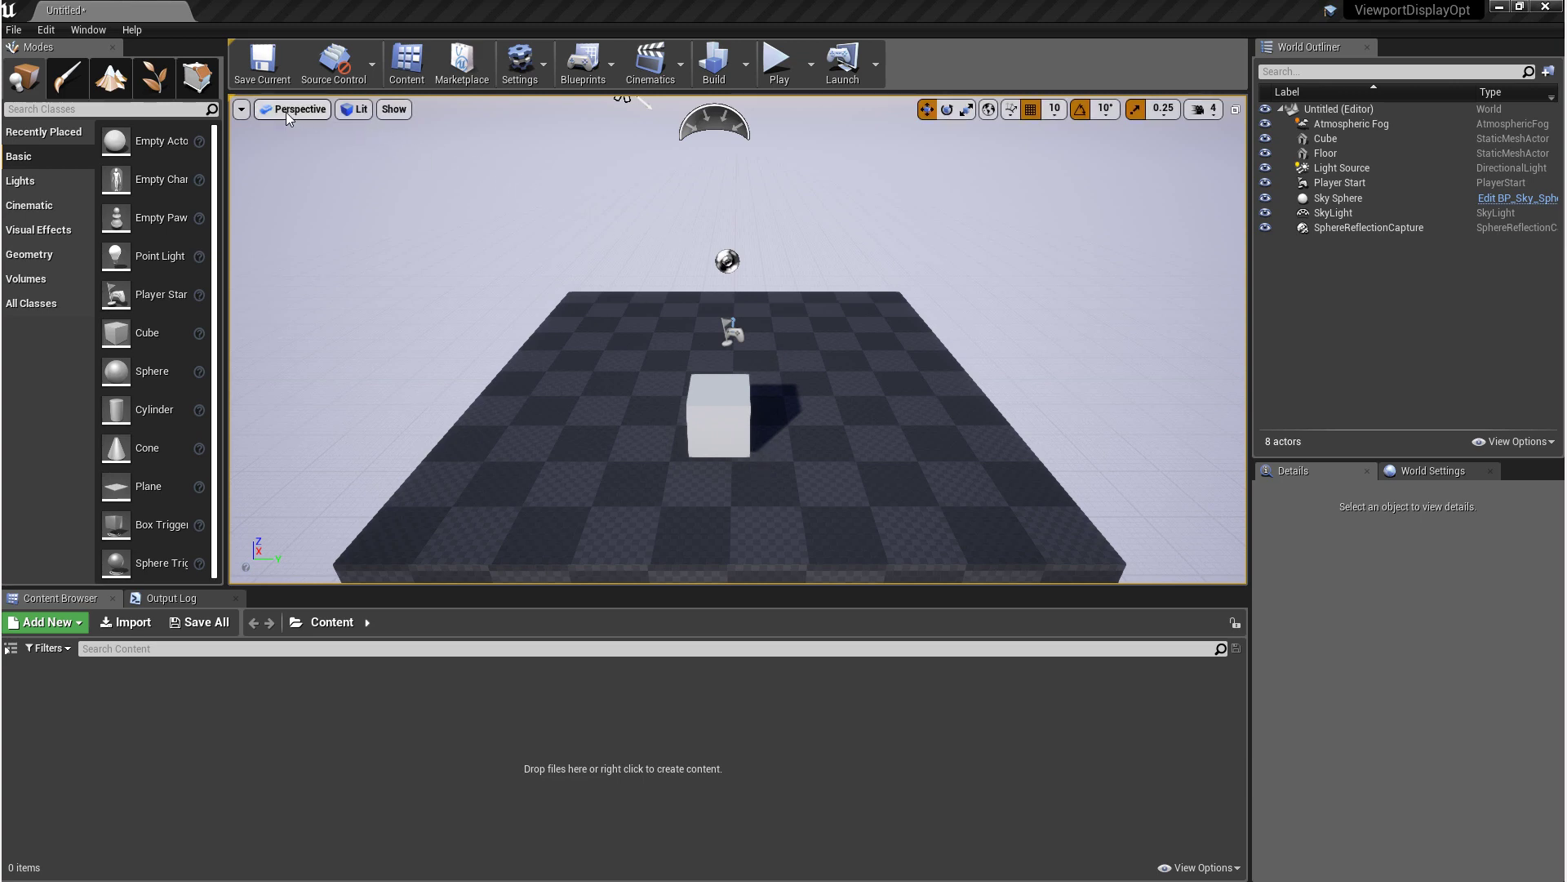
Switch the viewport view mode to Unlit, then Wireframe, then back to Lit
left_click(358, 114)
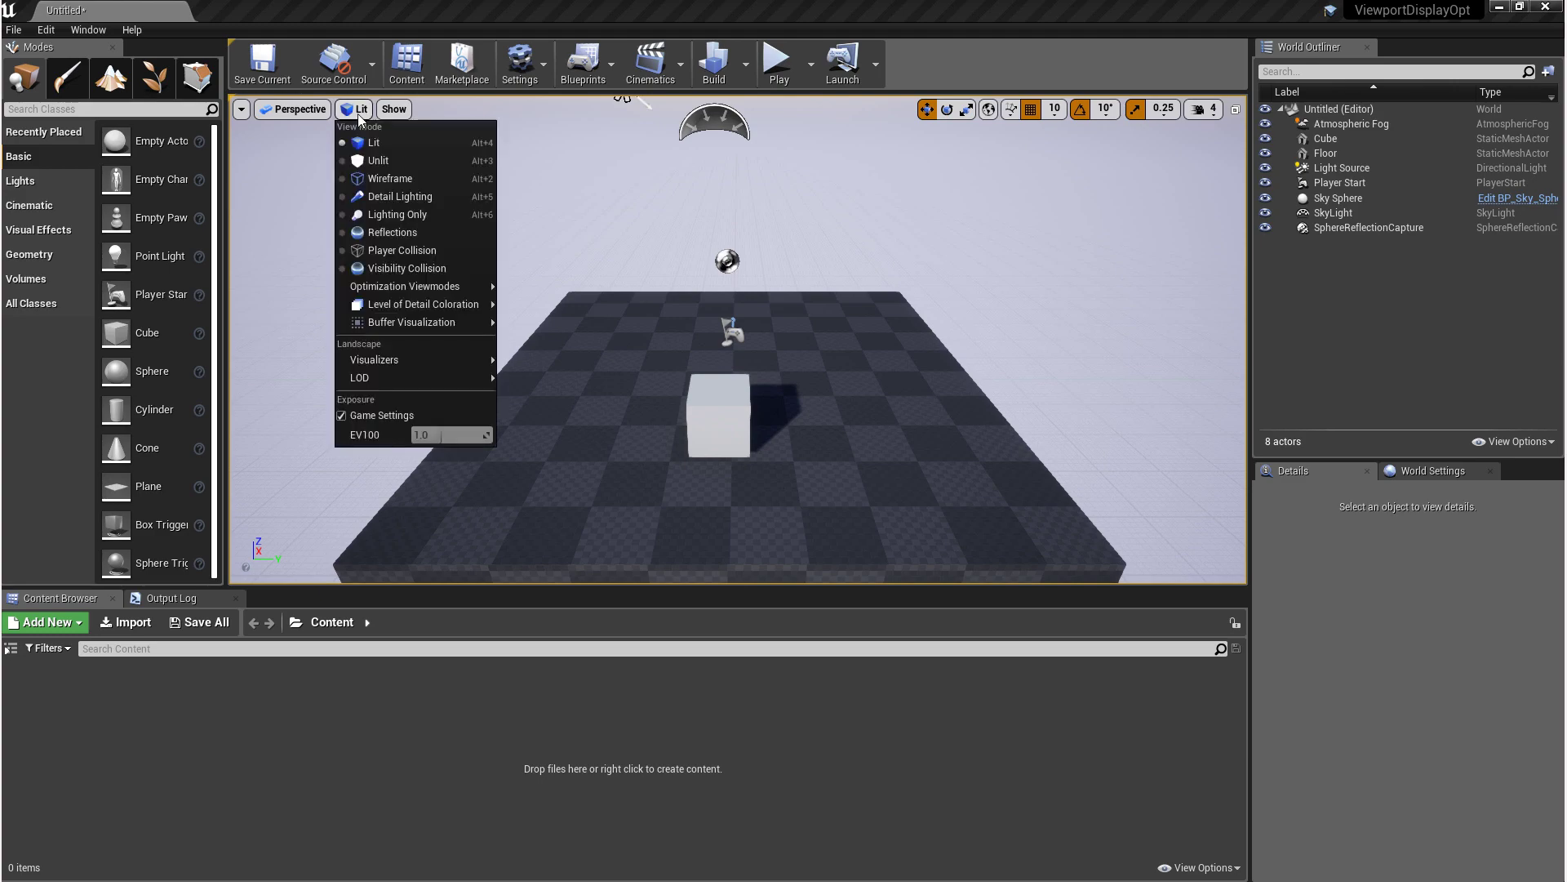
left_click(377, 161)
left_click(364, 114)
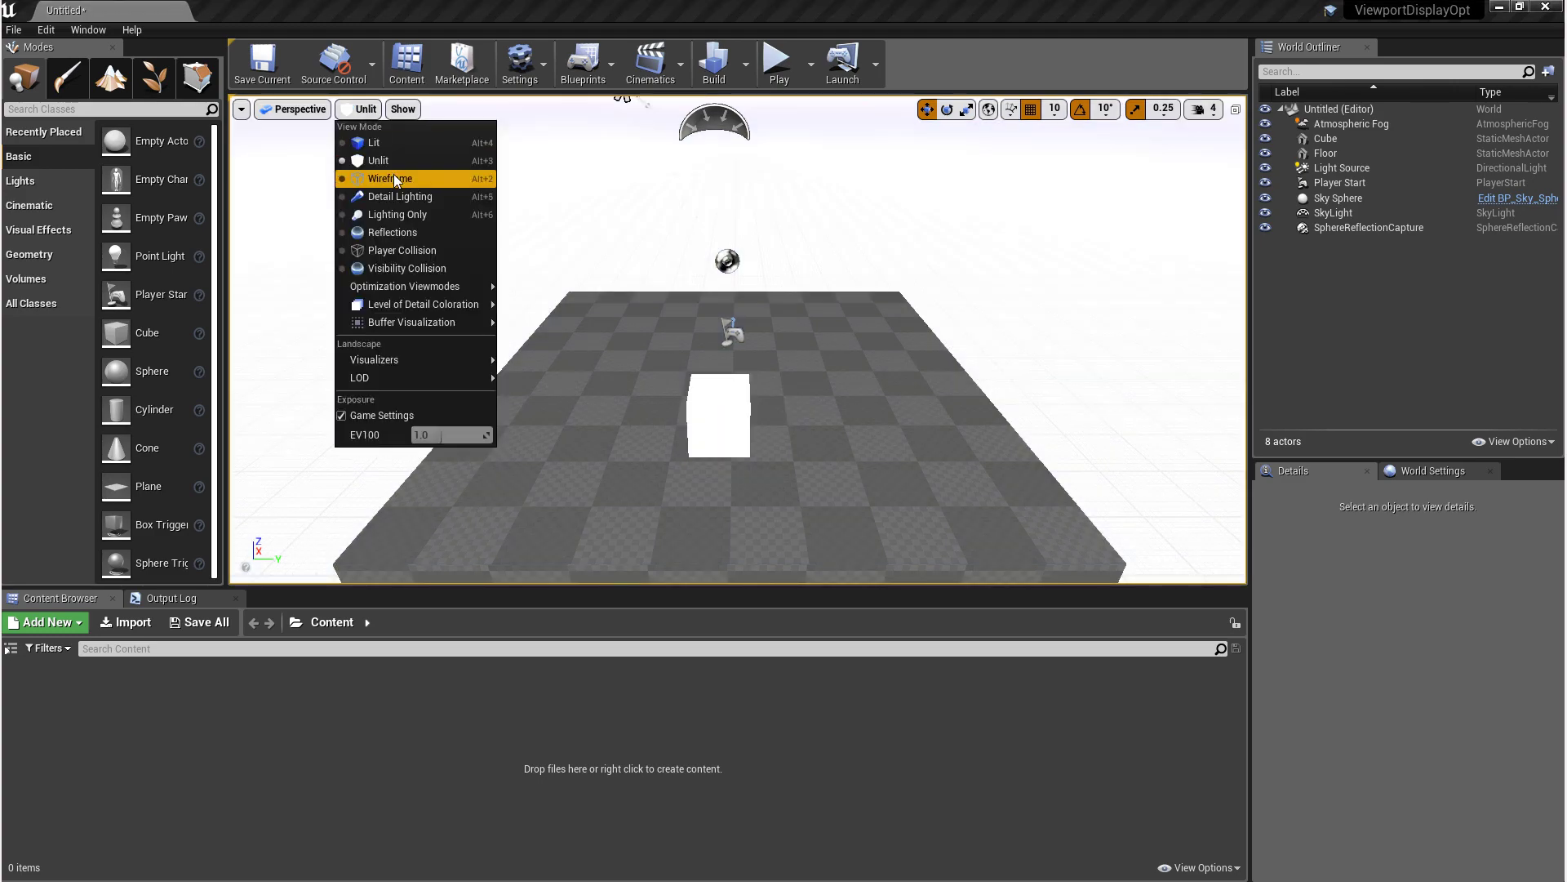
left_click(393, 177)
left_click(379, 113)
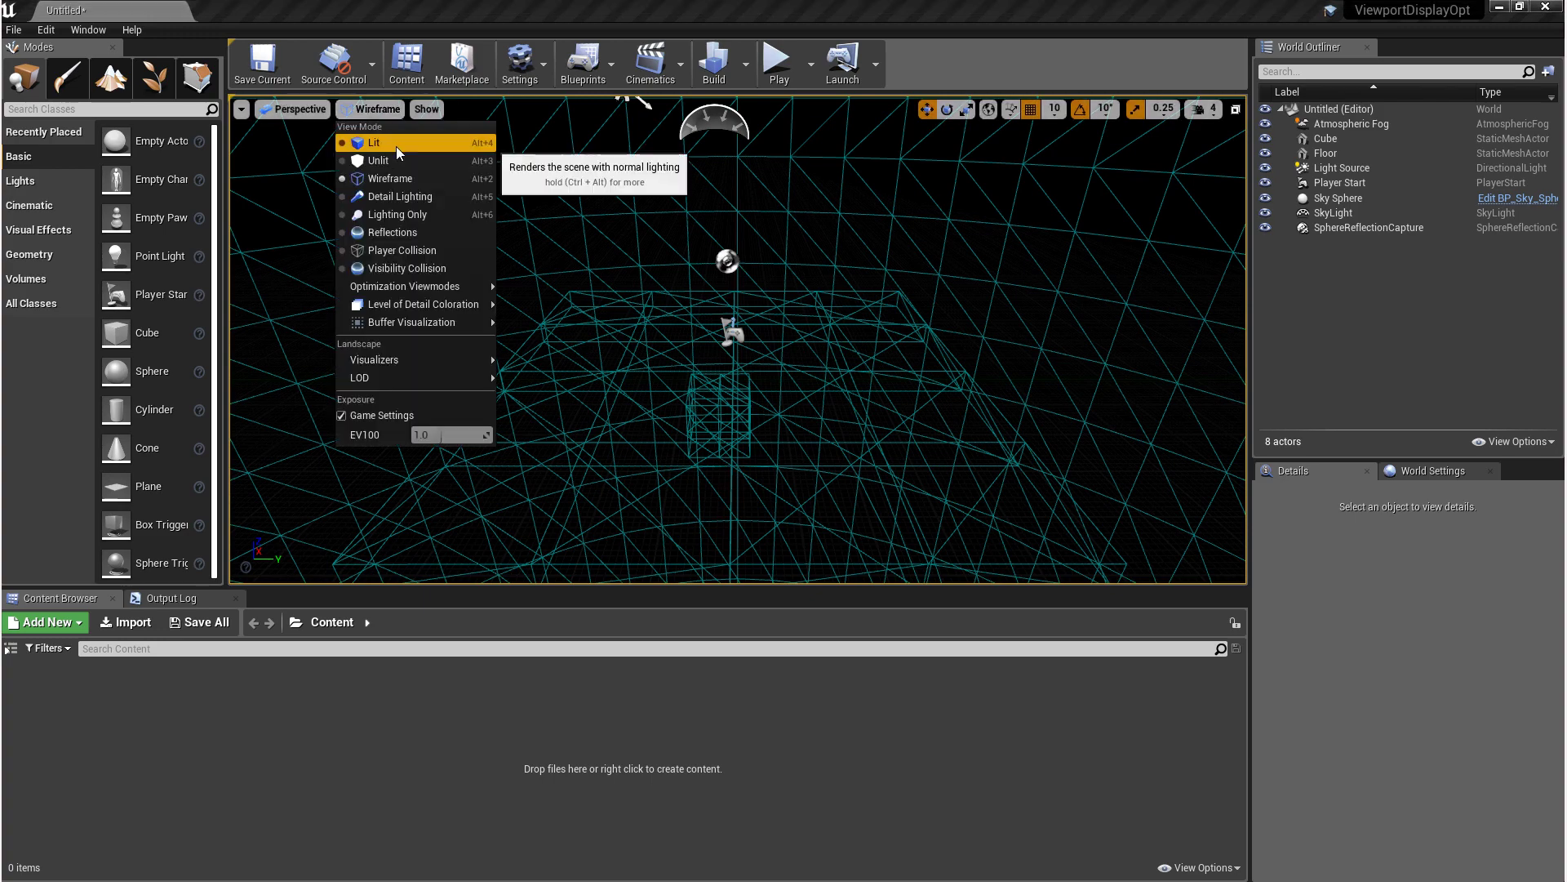
left_click(395, 144)
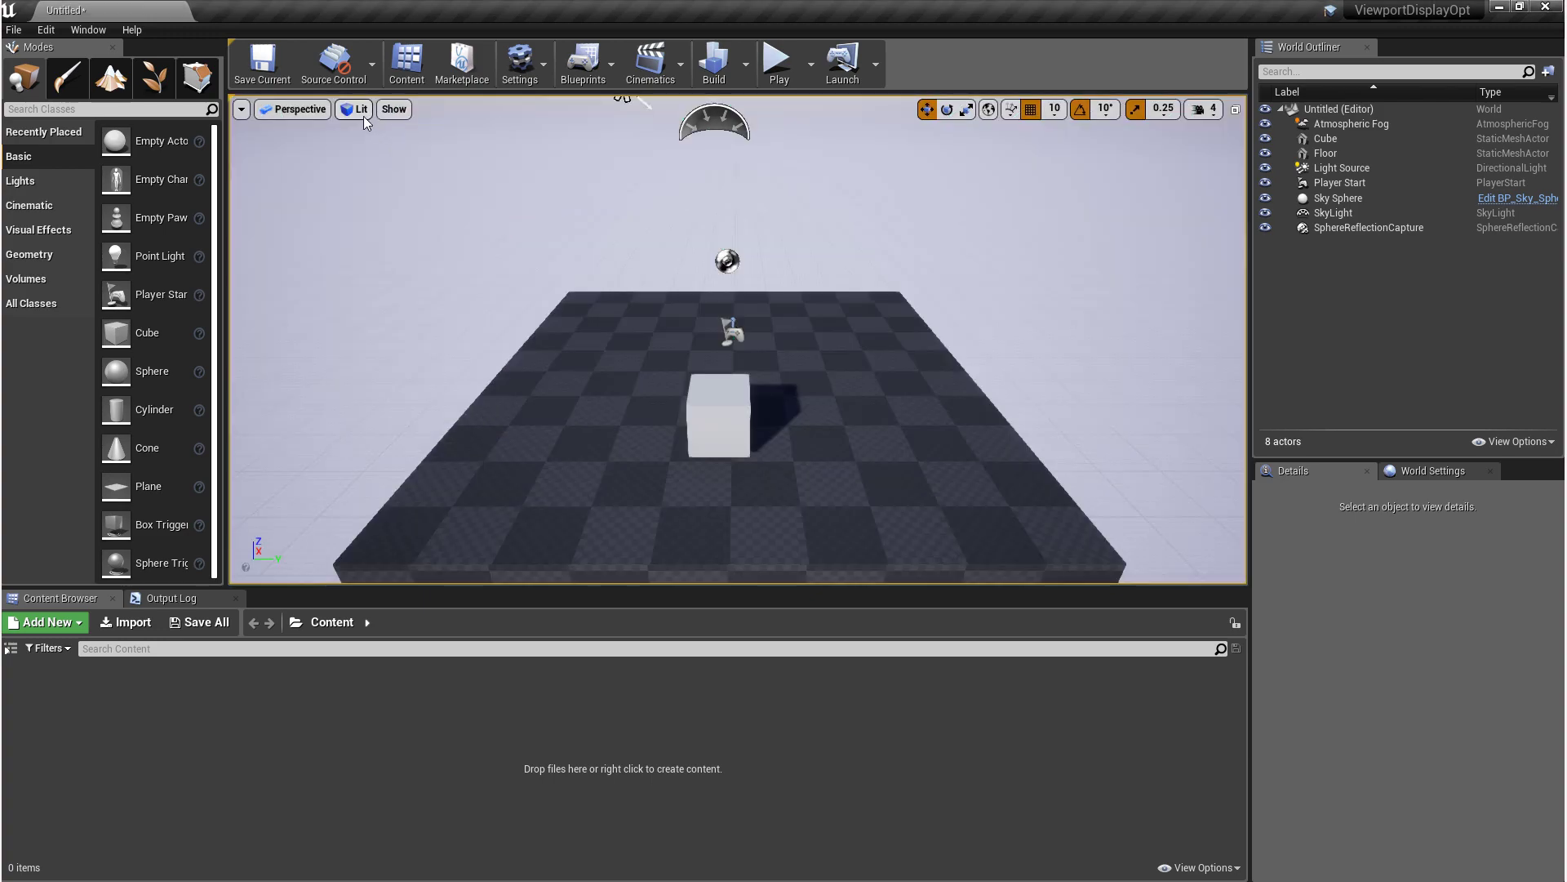
Change the camera to the Top view, then return to Perspective
left_click(300, 111)
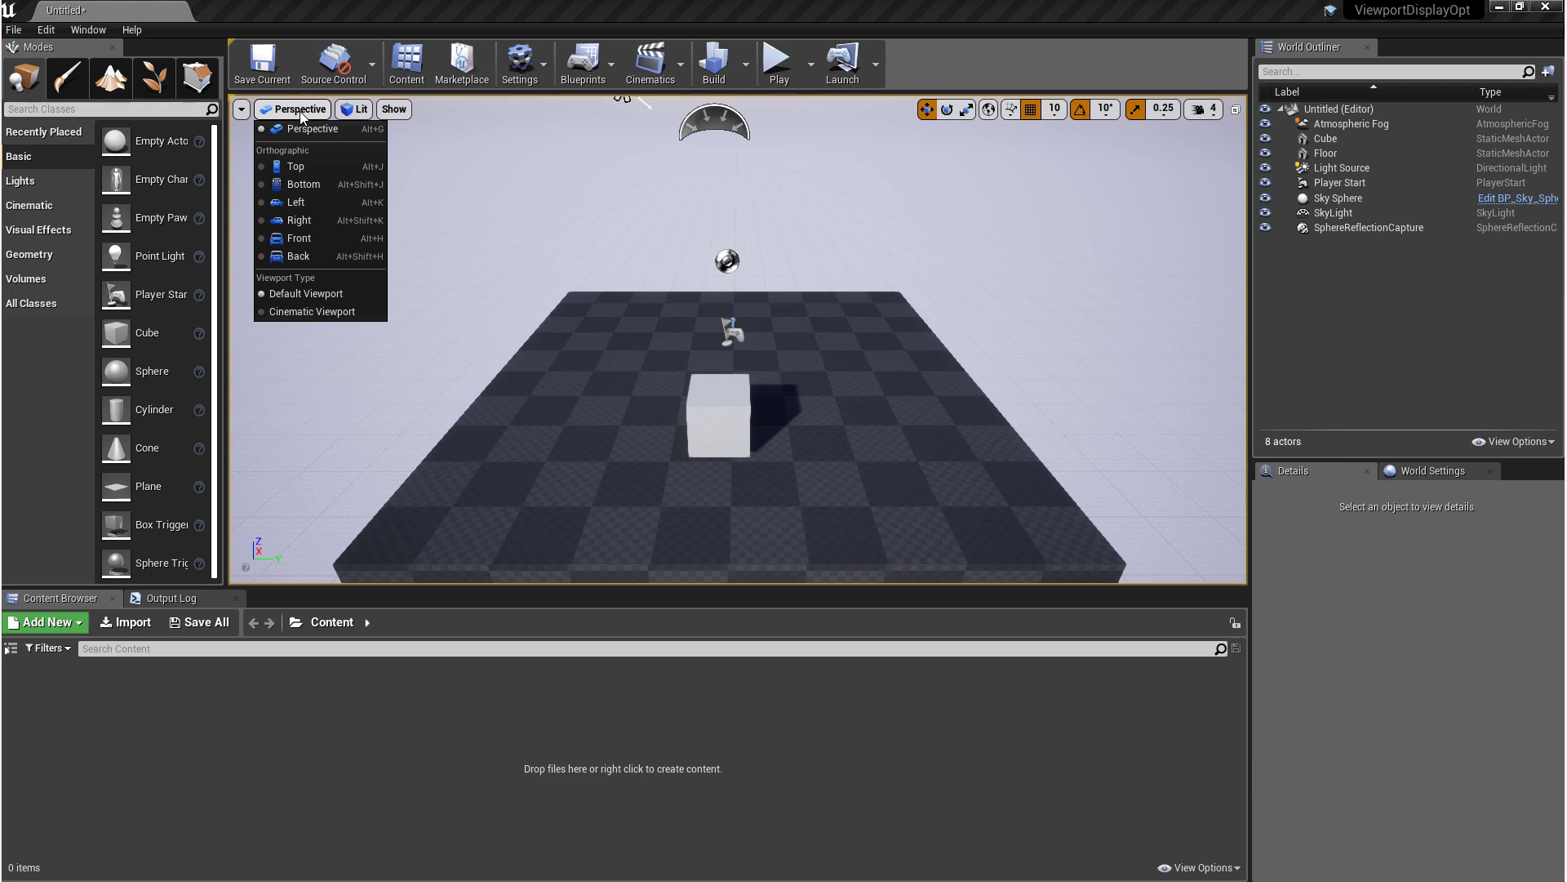
left_click(311, 168)
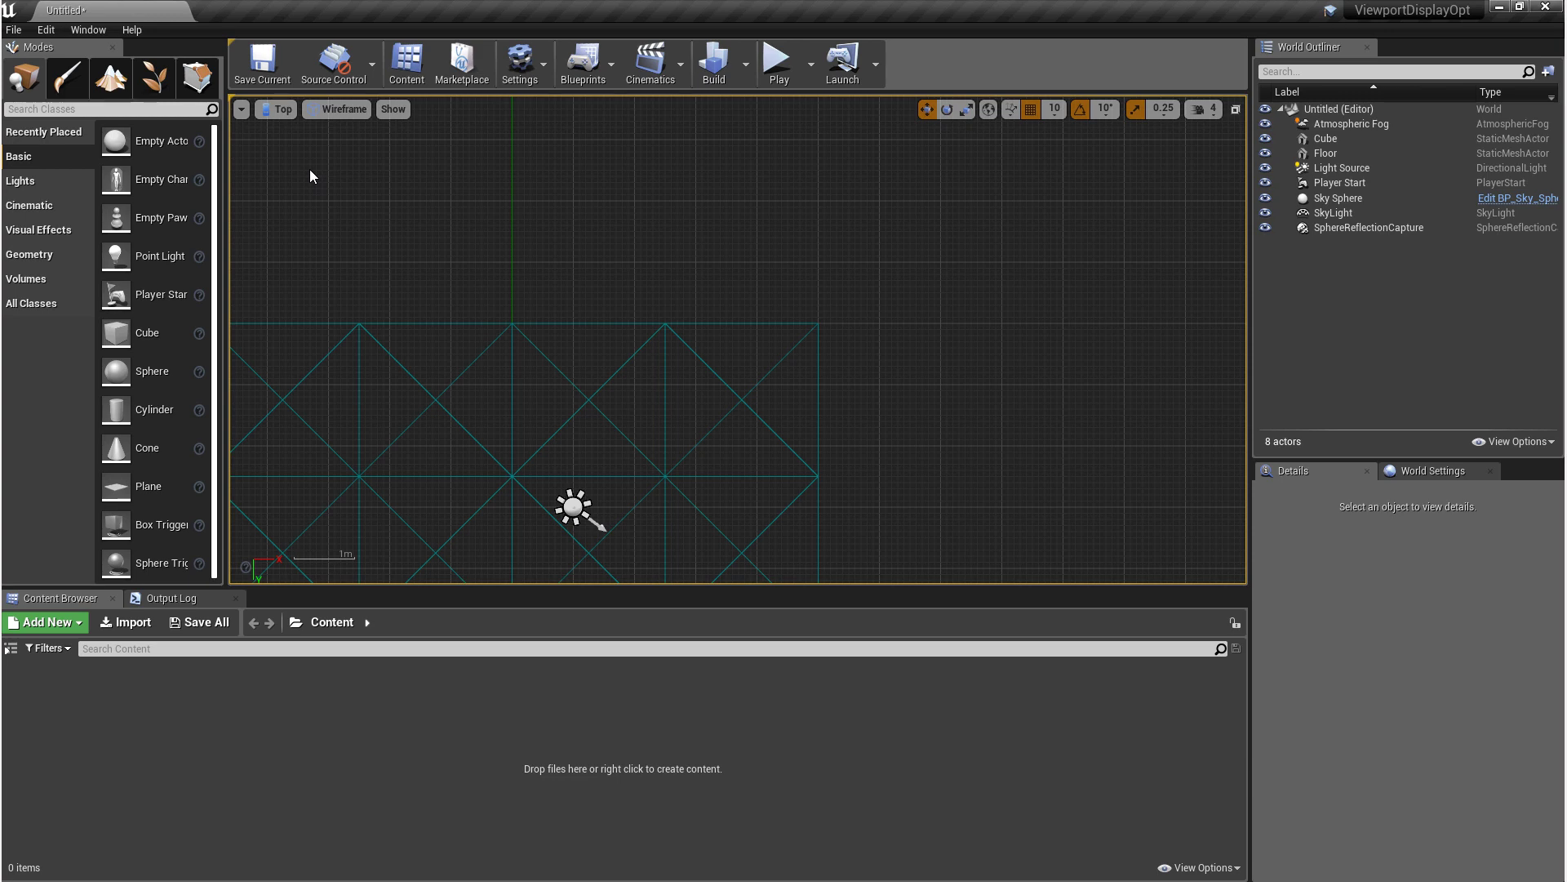
left_click(280, 110)
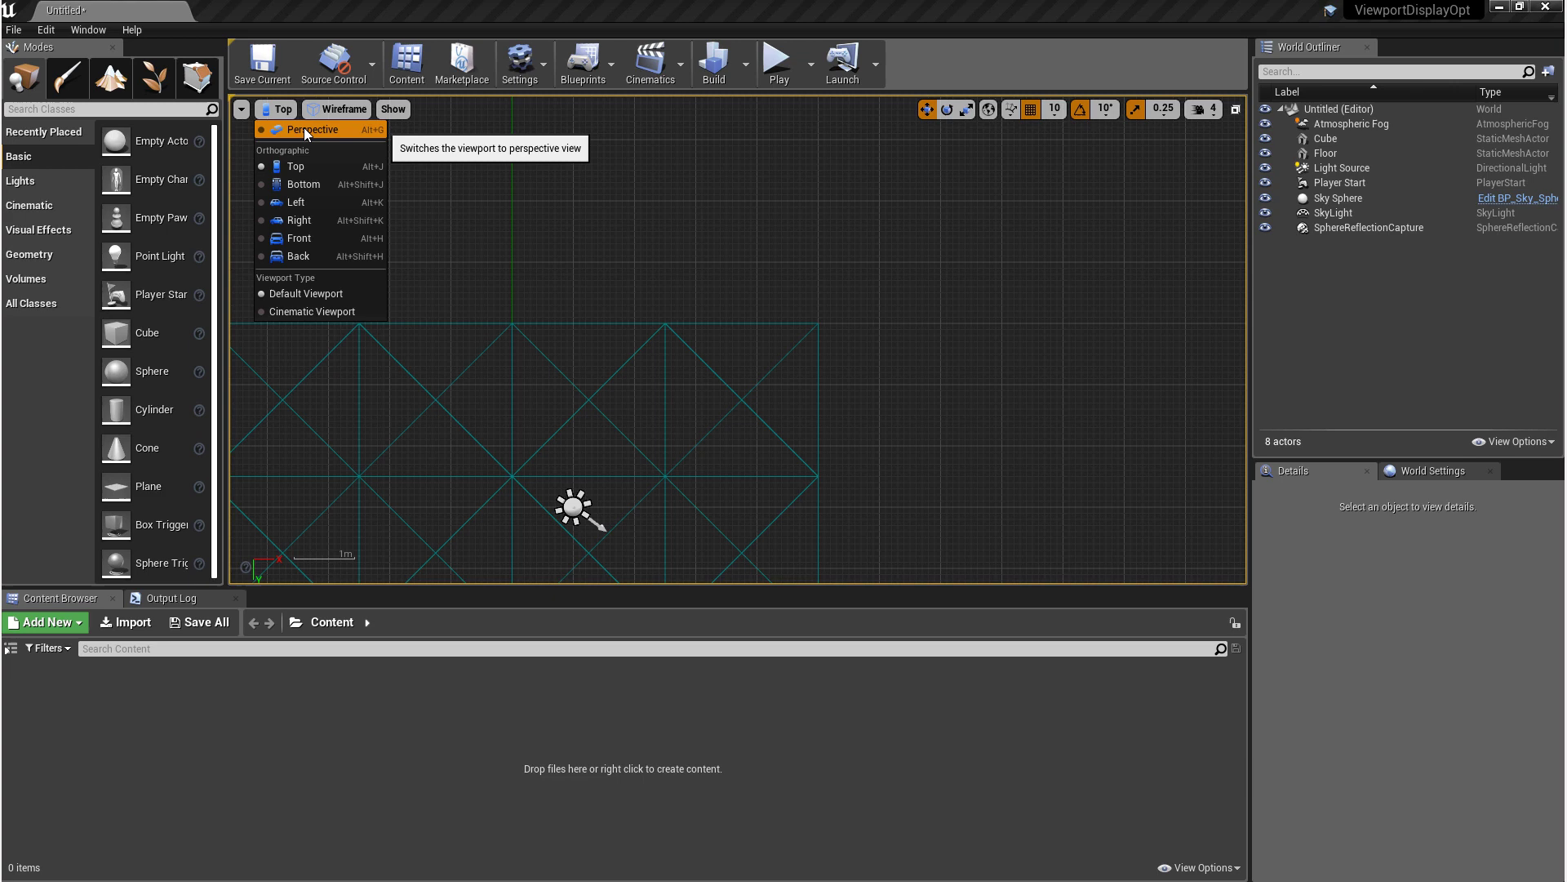
left_click(303, 129)
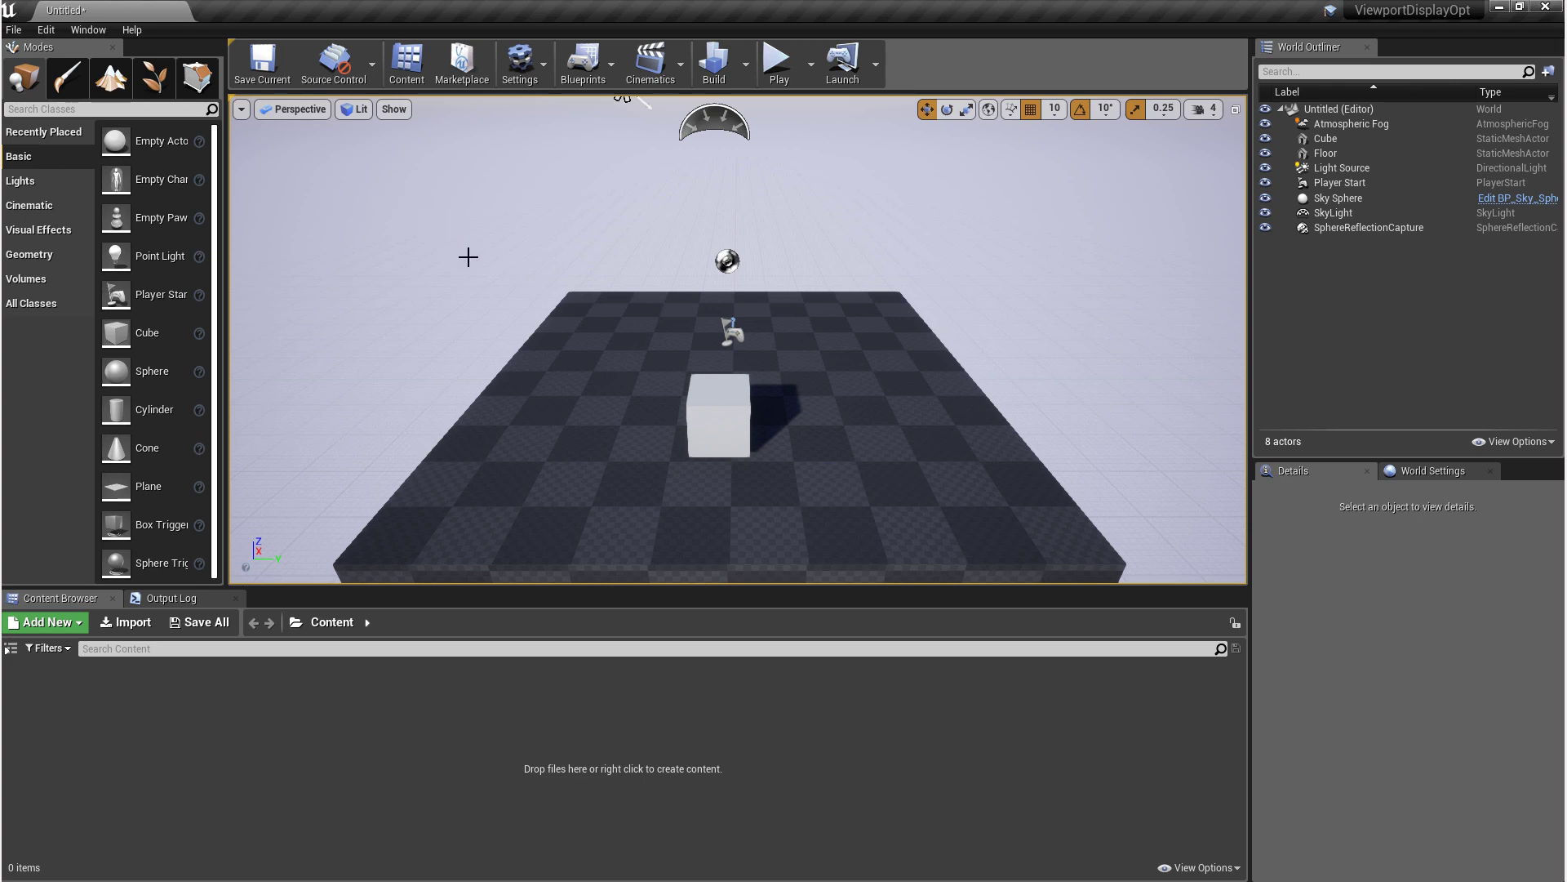
Browse the Viewport Options and Window menus, then select the Cube on the floor
left_click(242, 111)
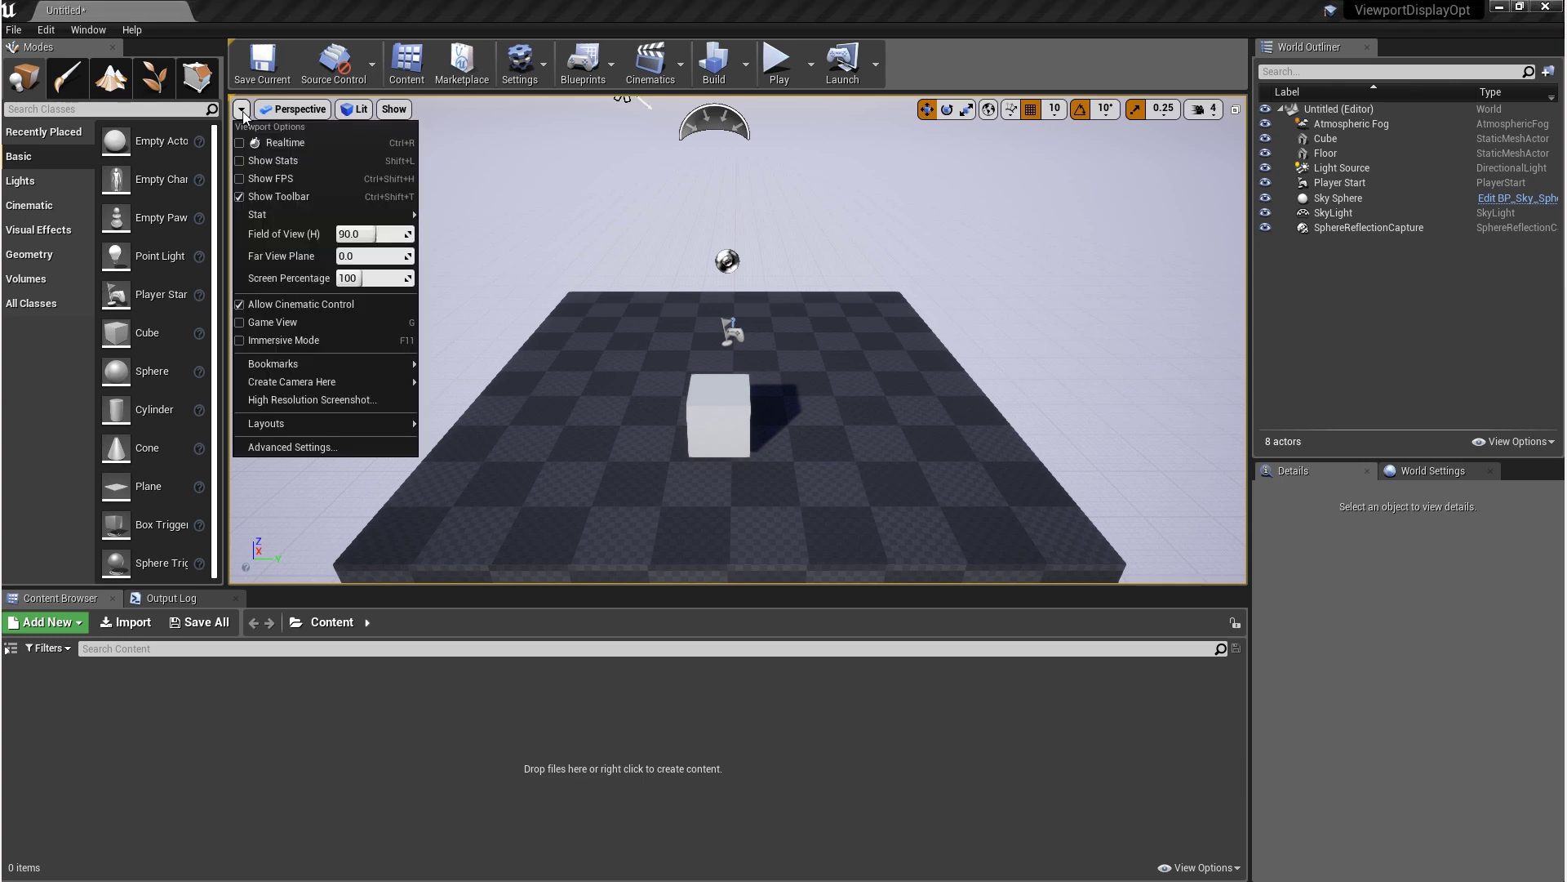
mouse_move(337, 427)
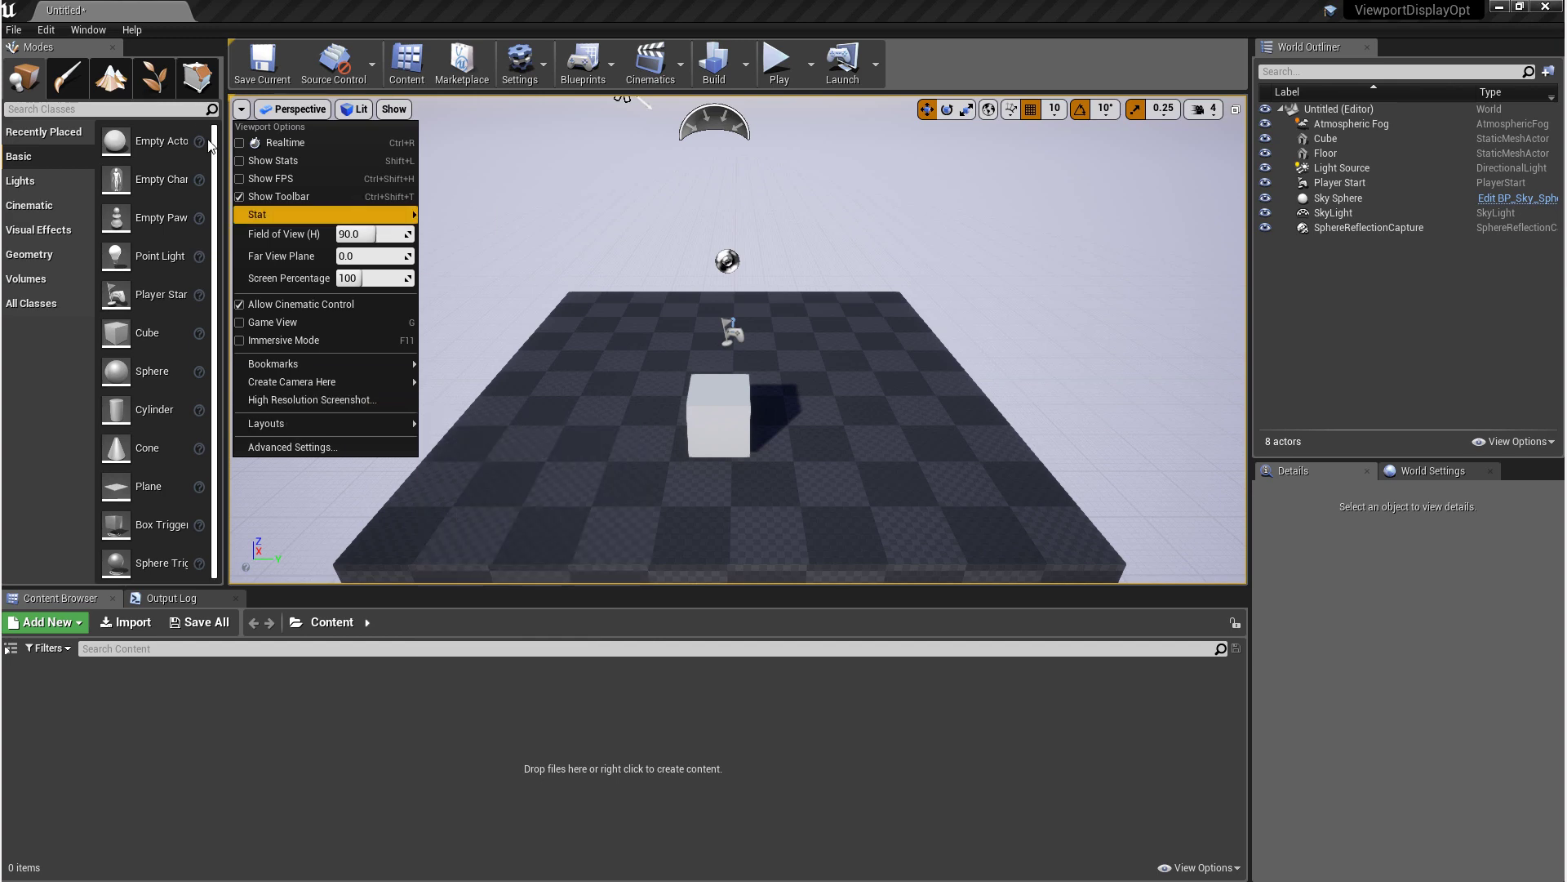
left_click(88, 29)
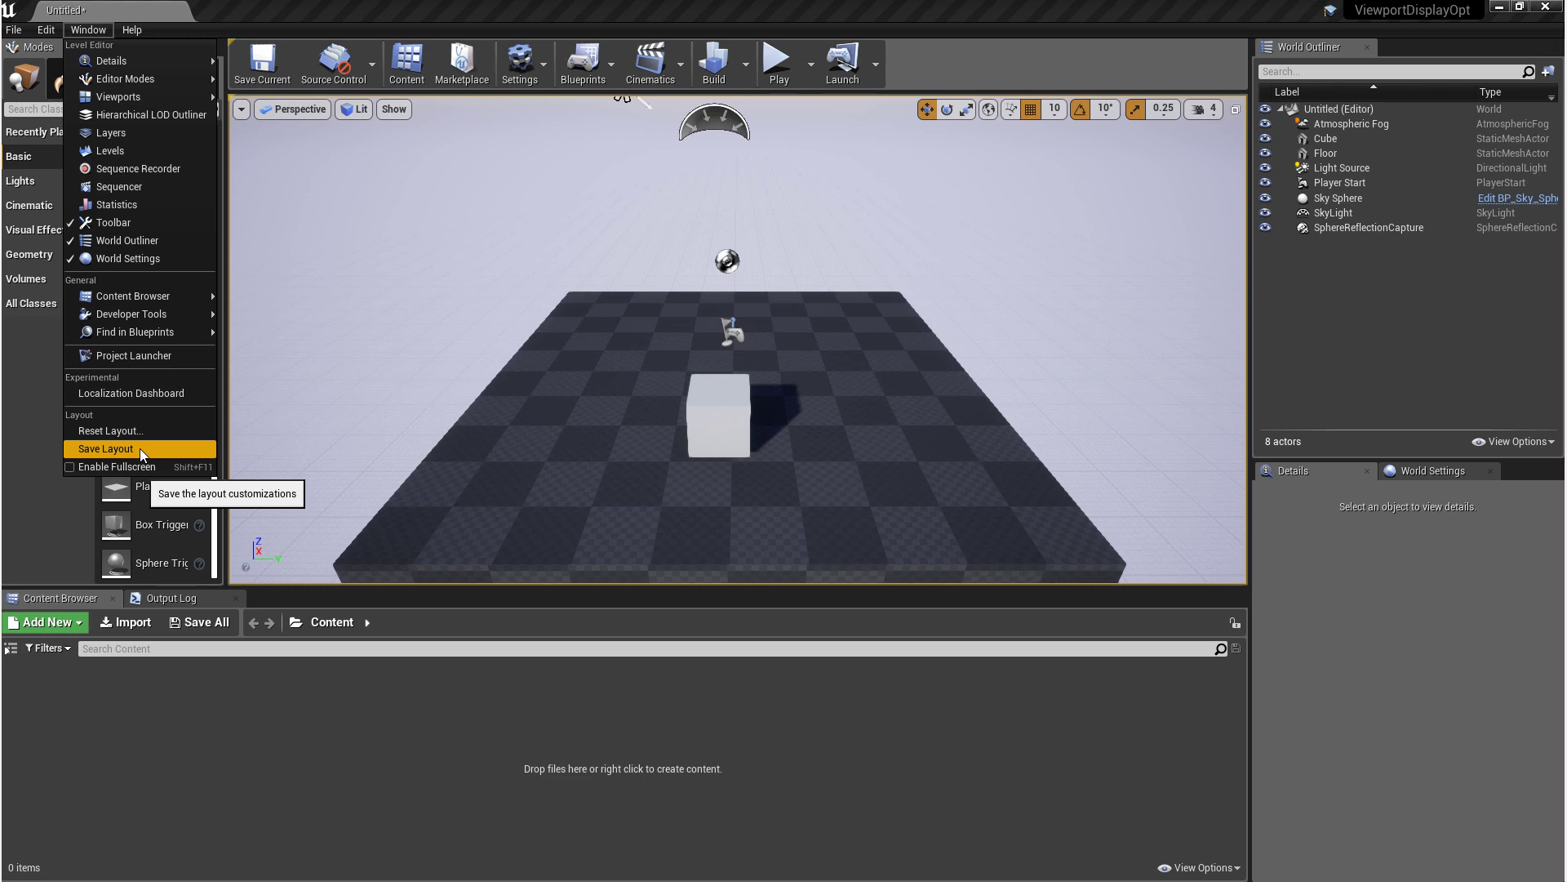
left_click(693, 438)
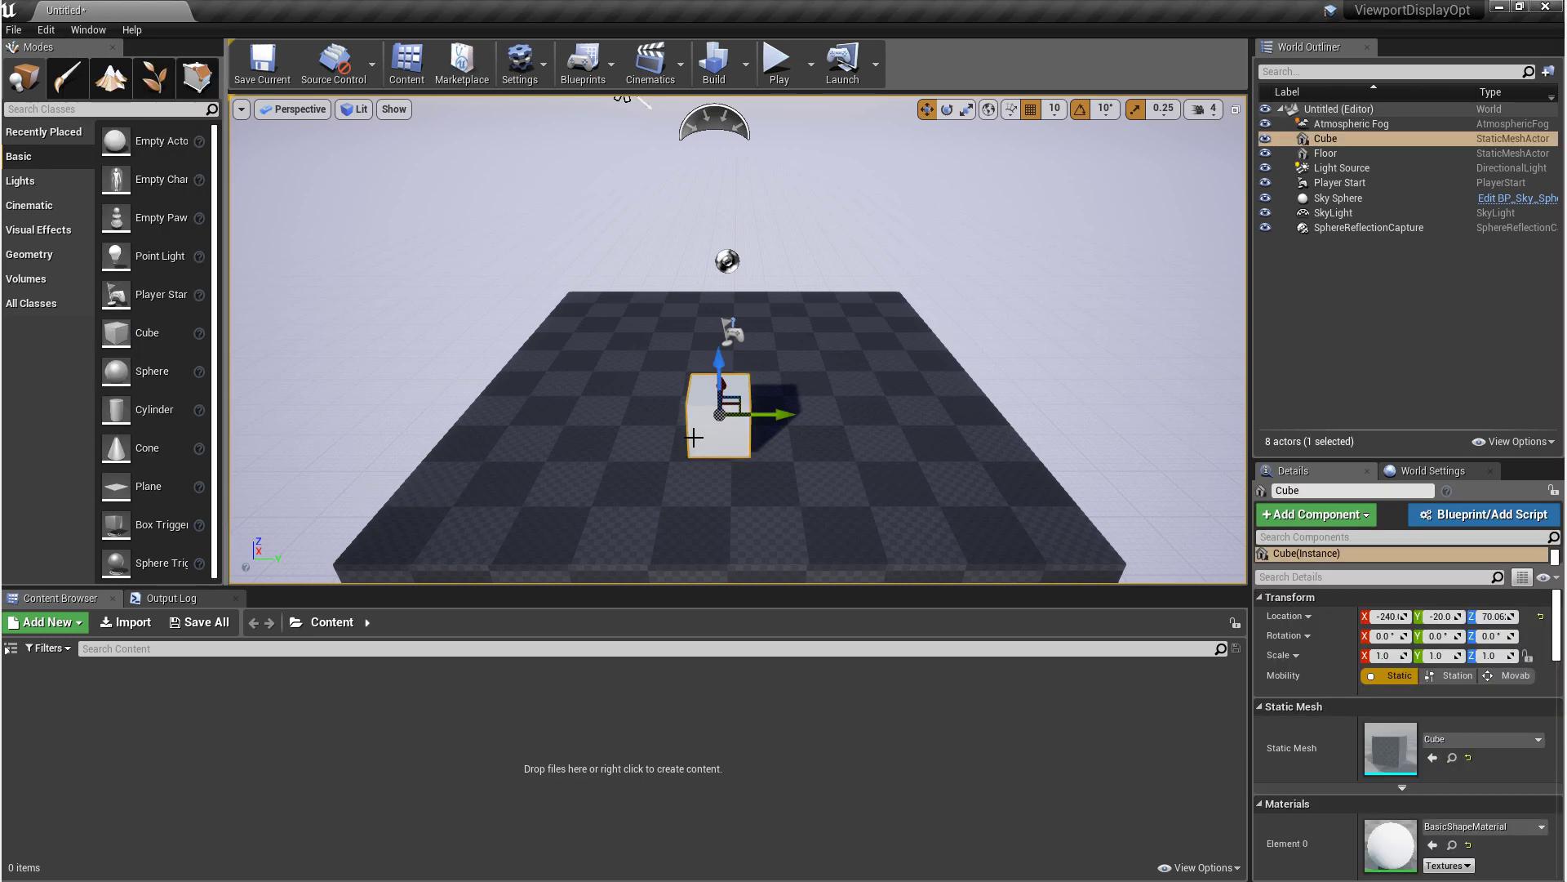
left_click(1235, 110)
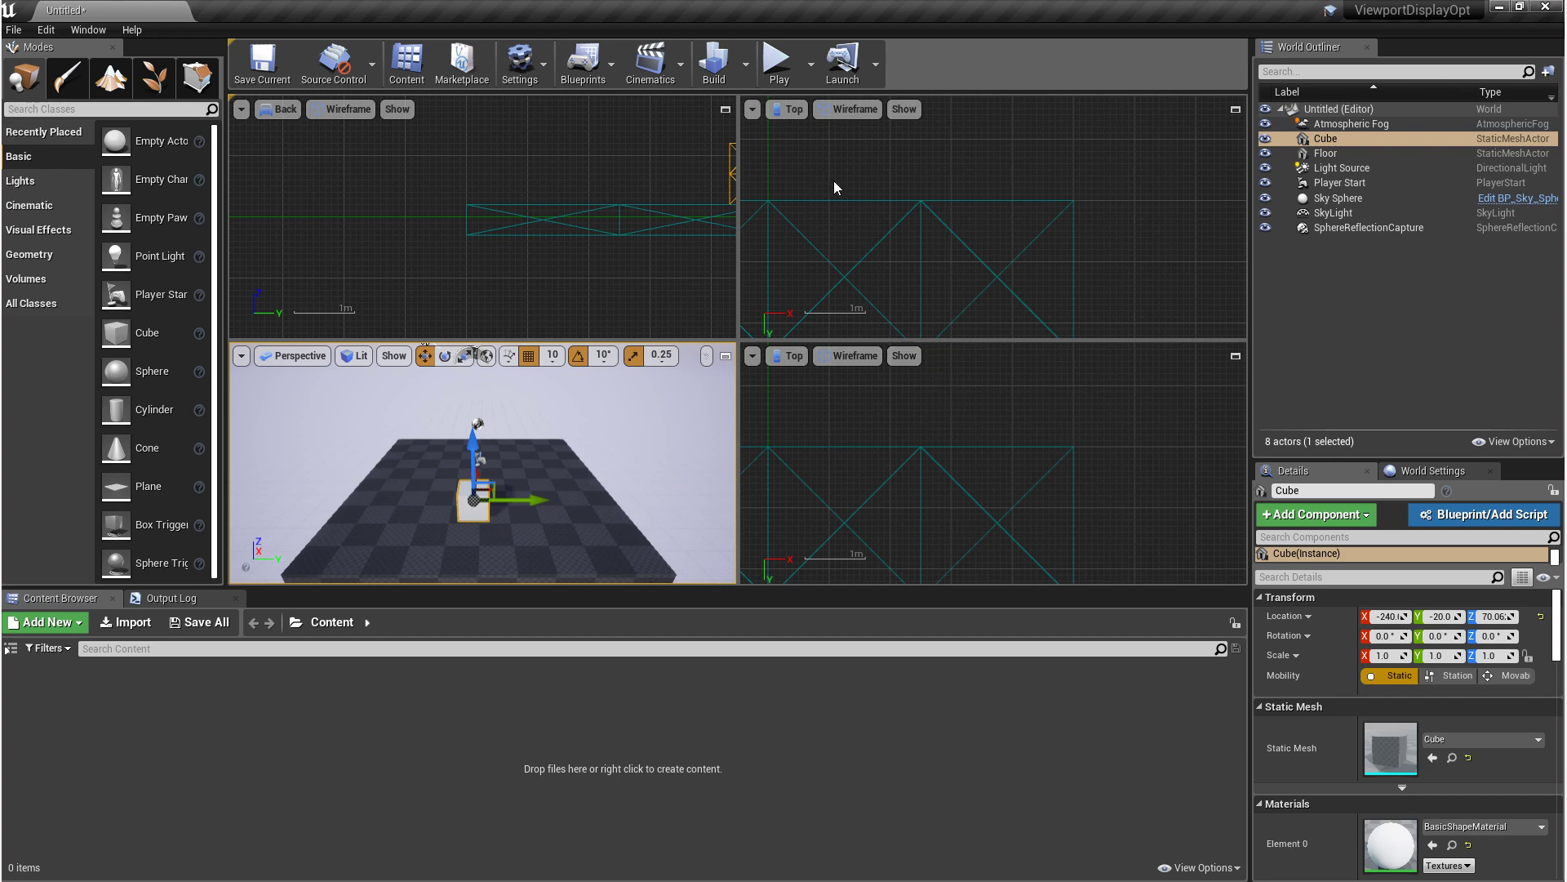
left_click(790, 110)
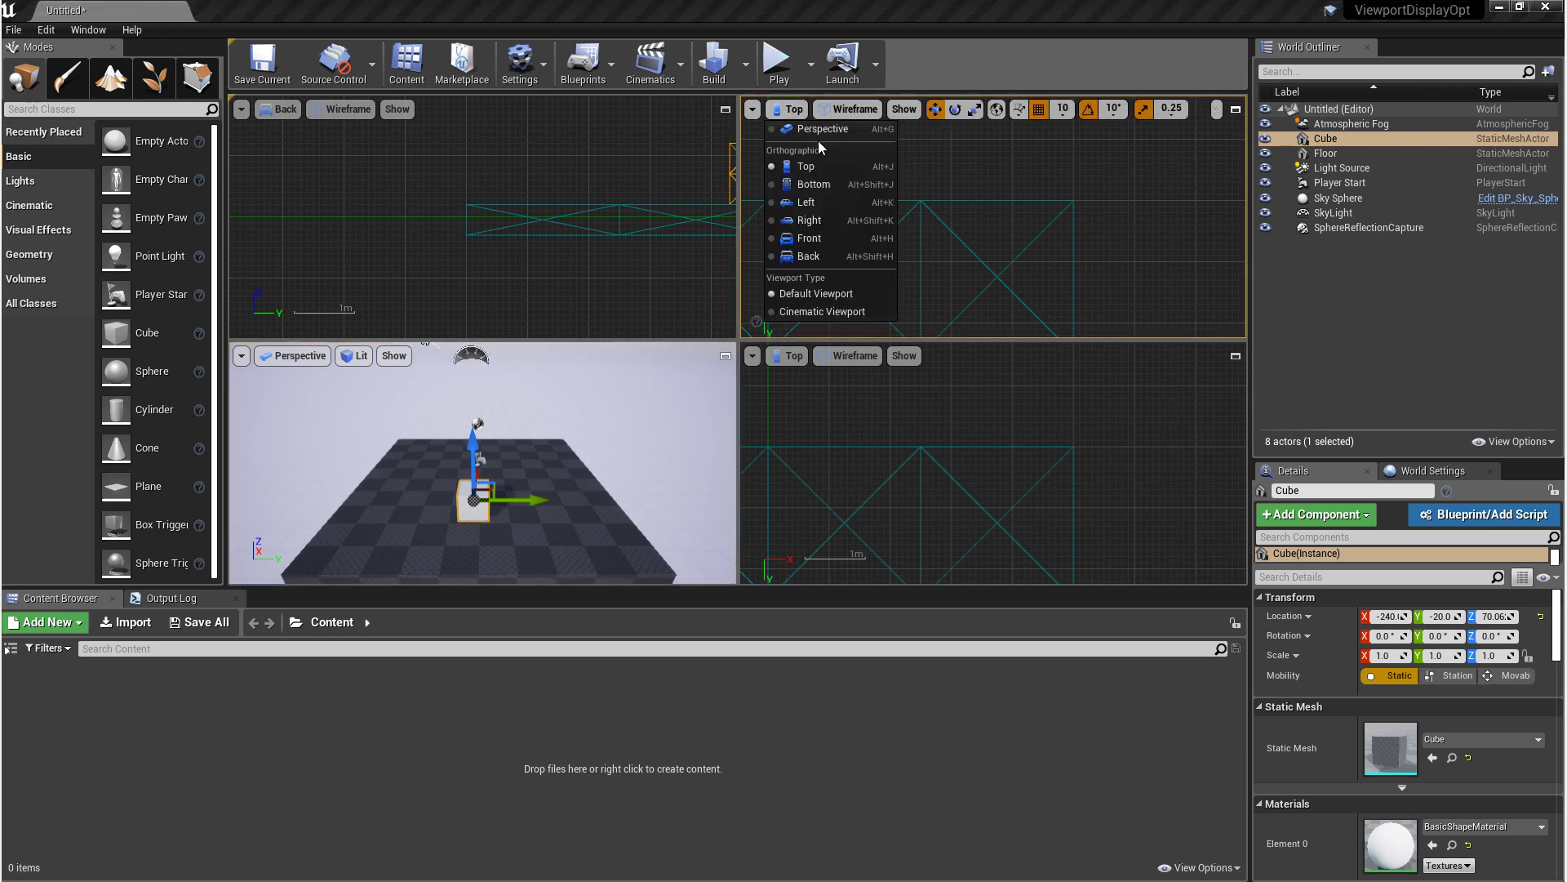
left_click(801, 129)
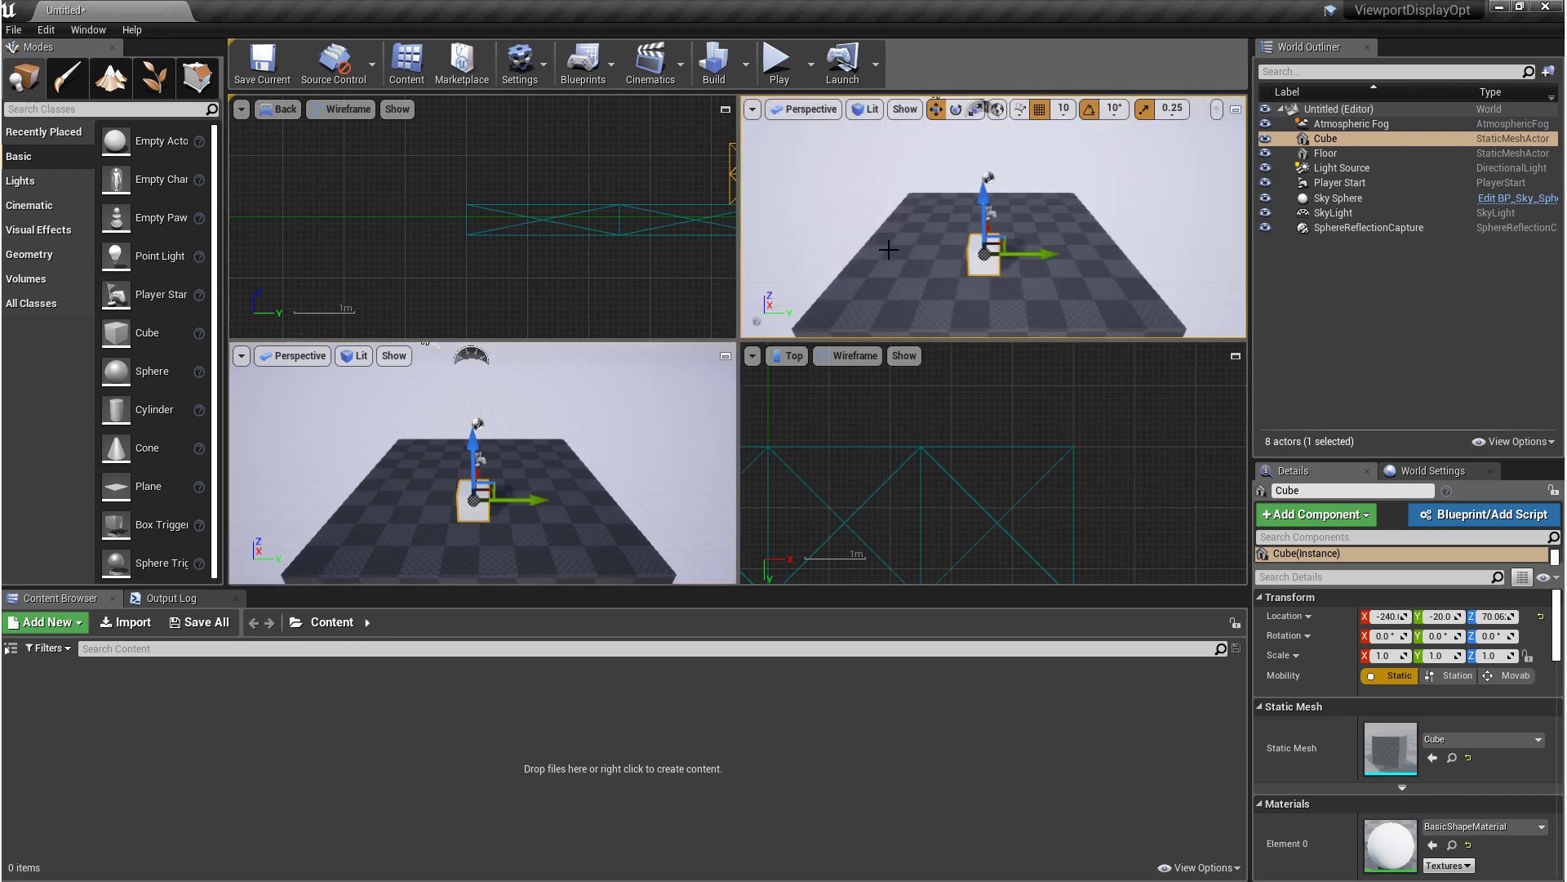
left_click(726, 356)
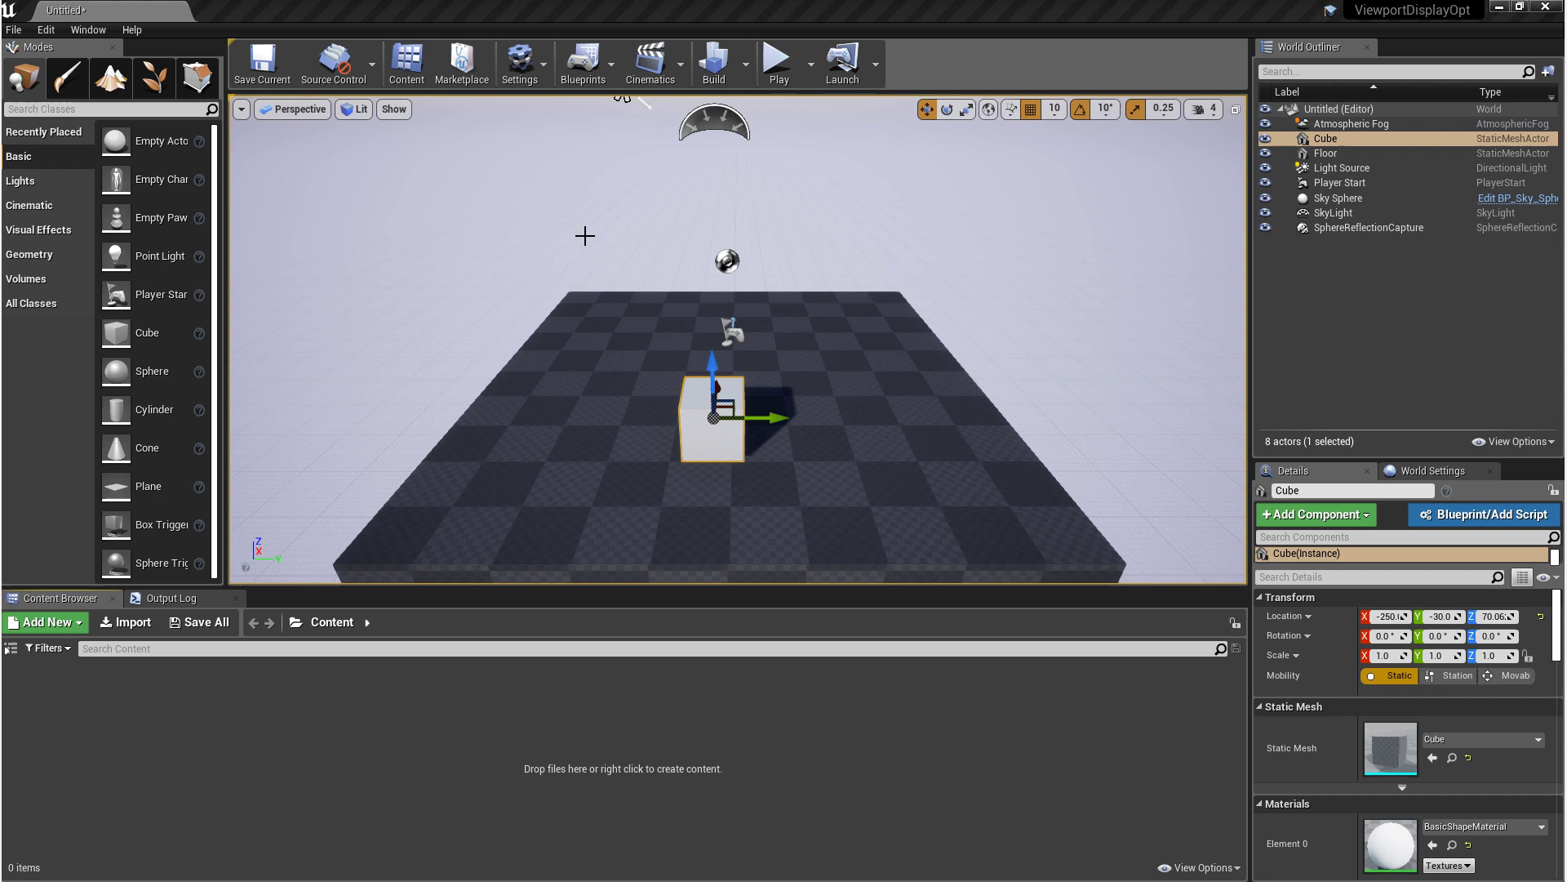
Drag Field of View (H) down to about 78, then wider, and start editing its value
left_click(242, 109)
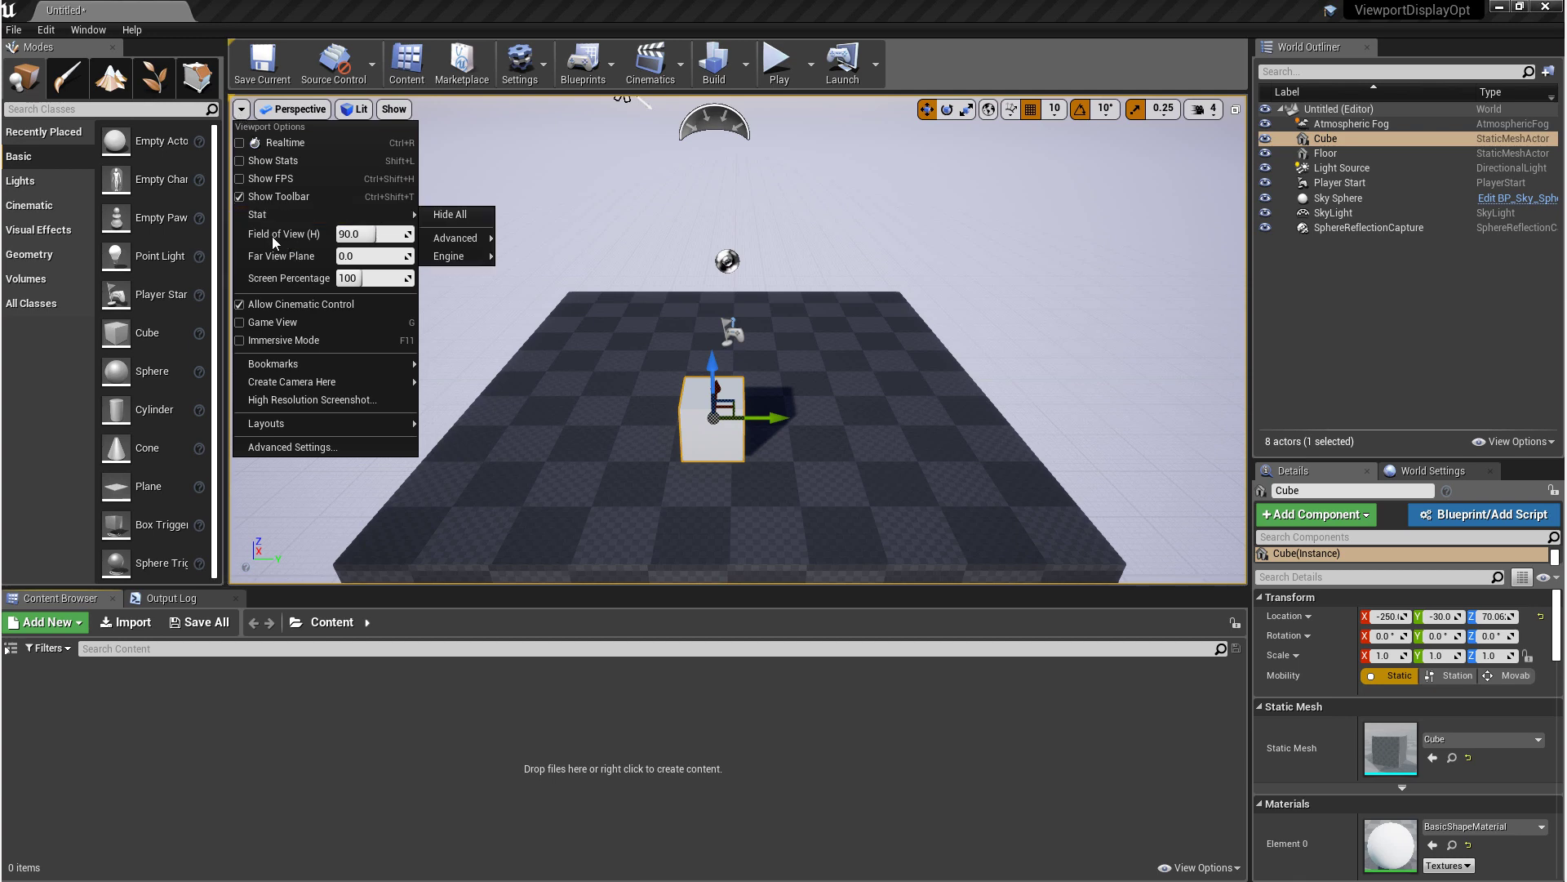
mouse_move(292, 367)
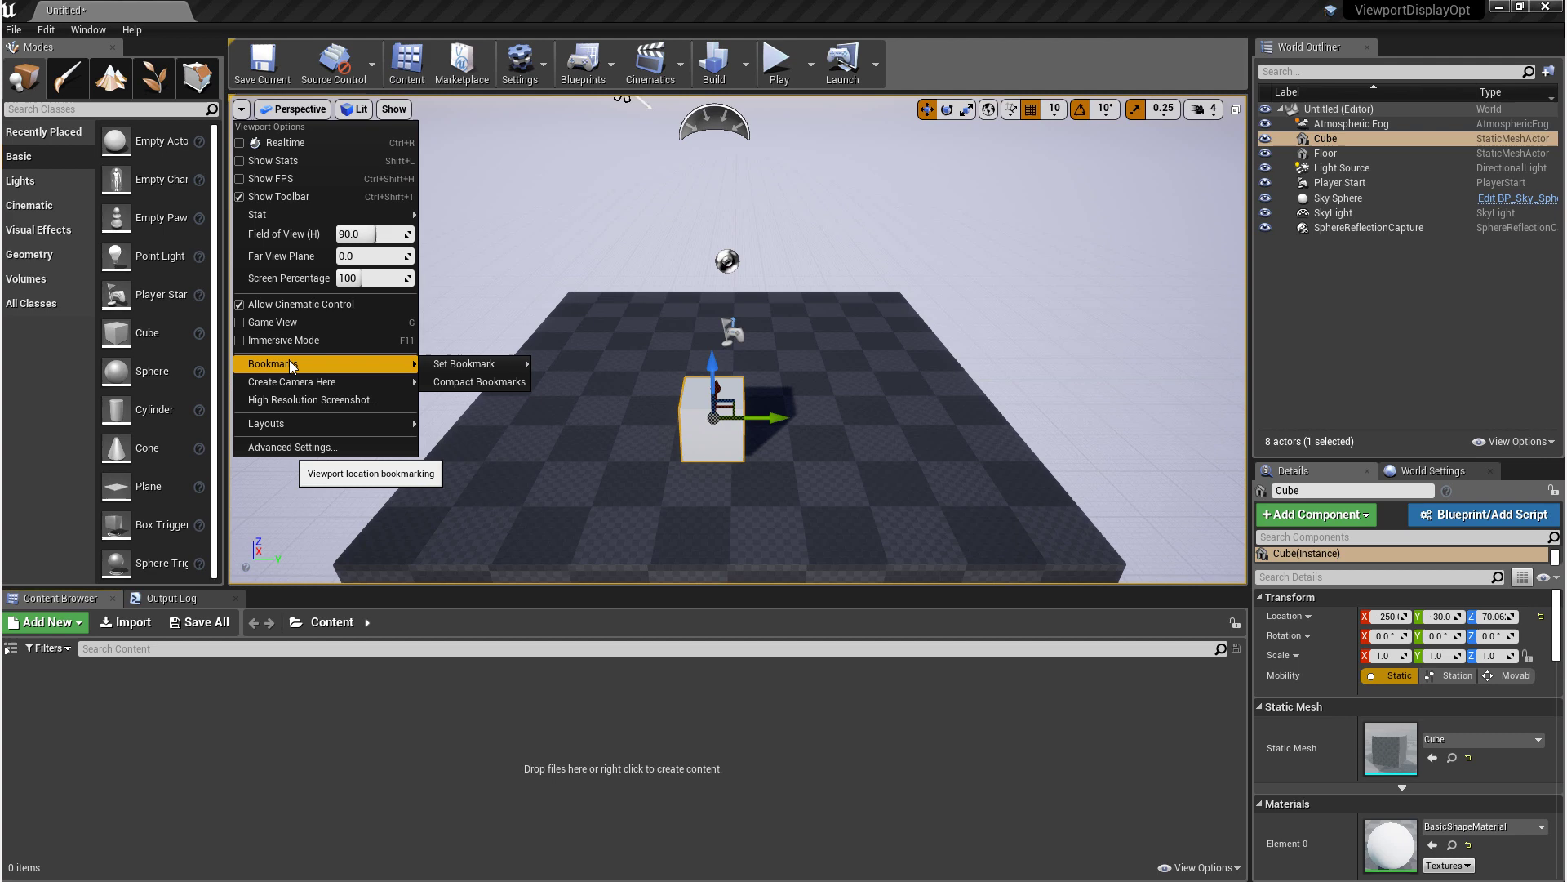
left_click_drag(359, 234, 249, 234)
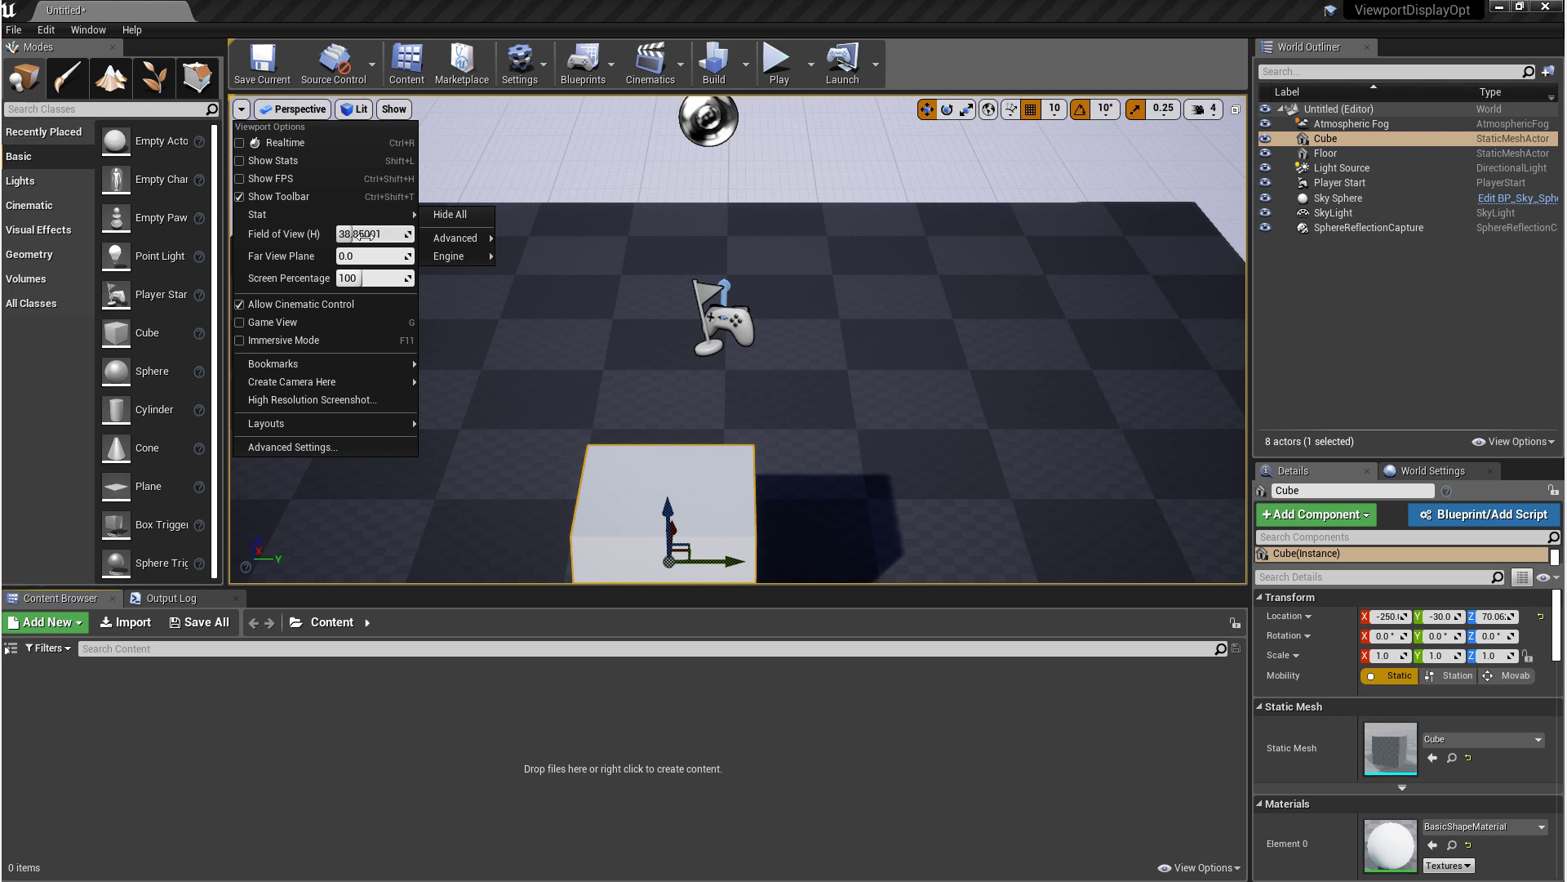
left_click_drag(363, 234, 431, 234)
left_click(372, 234)
Set the field of view to 90 and the Far View Plane to 7000 to clip the scene
type("90")
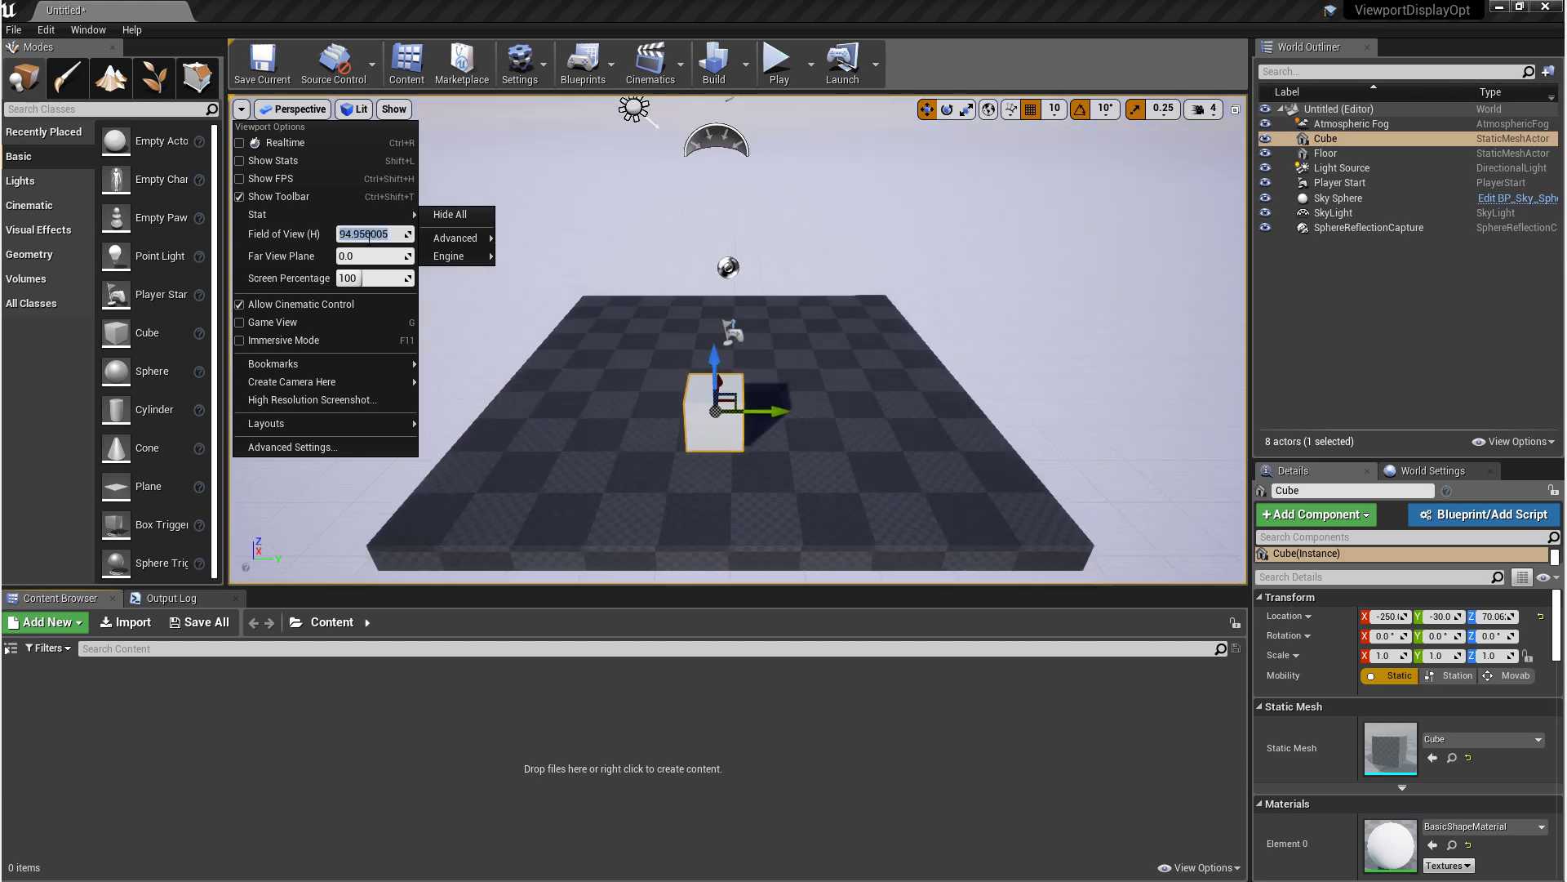
key("Return")
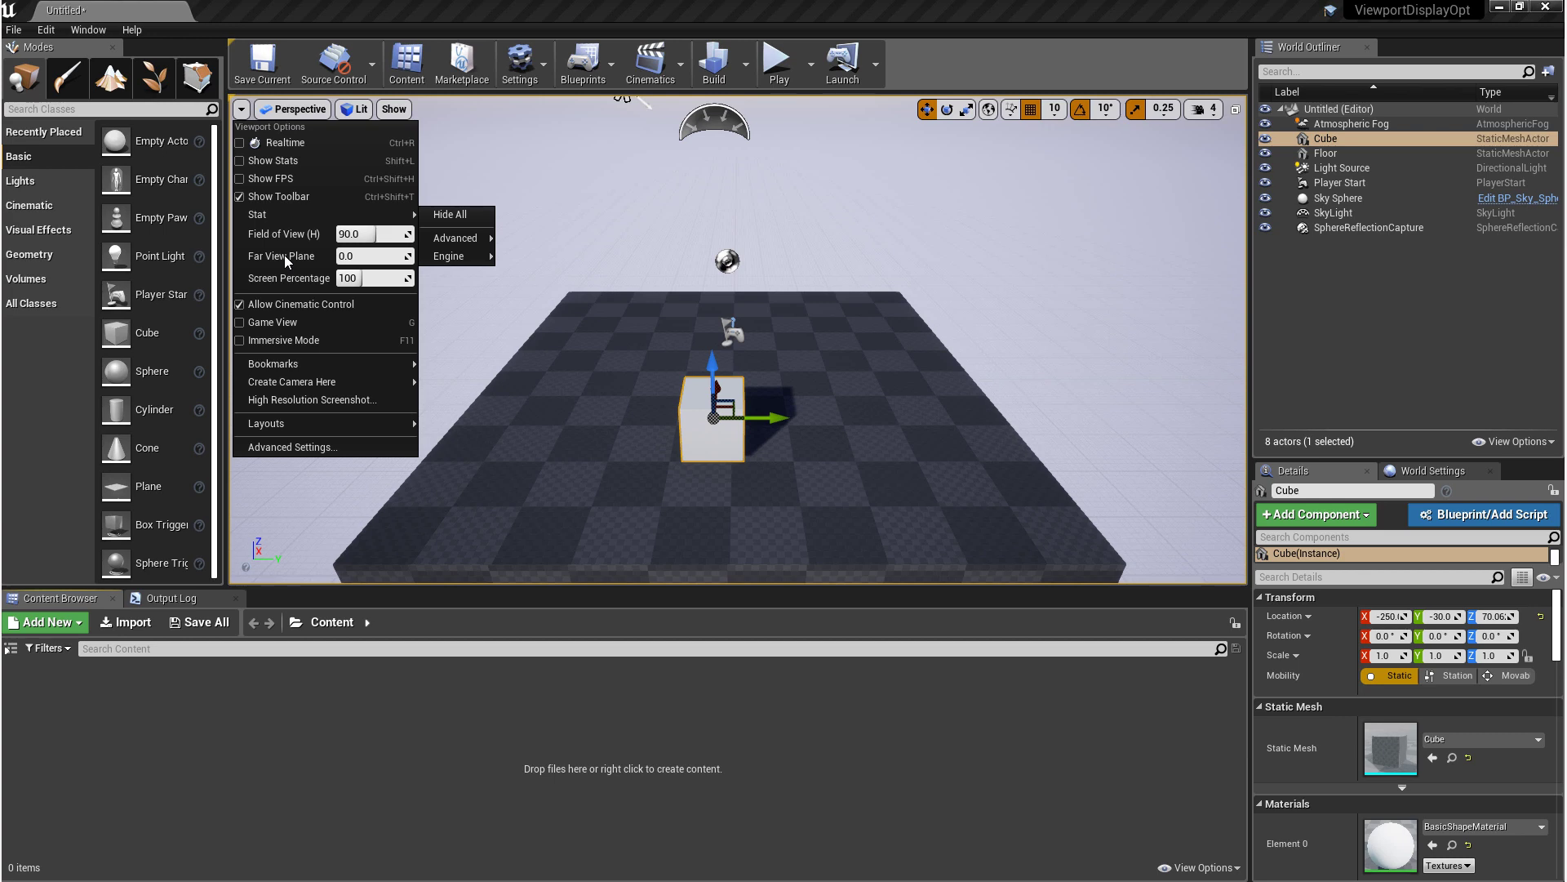
left_click(370, 255)
type("7000")
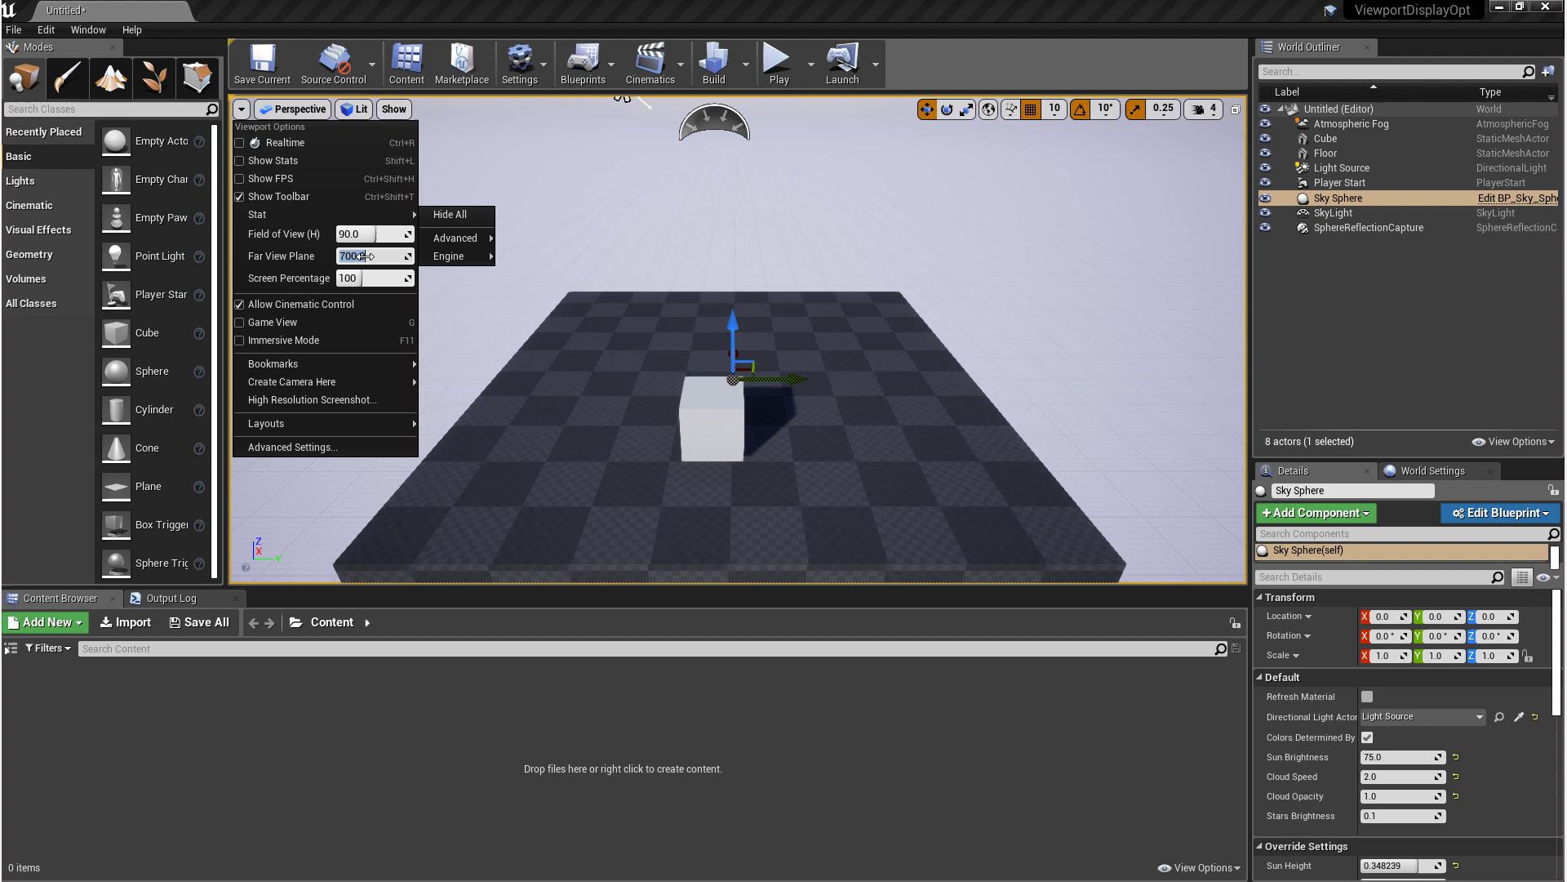
left_click(696, 433)
left_click(692, 434)
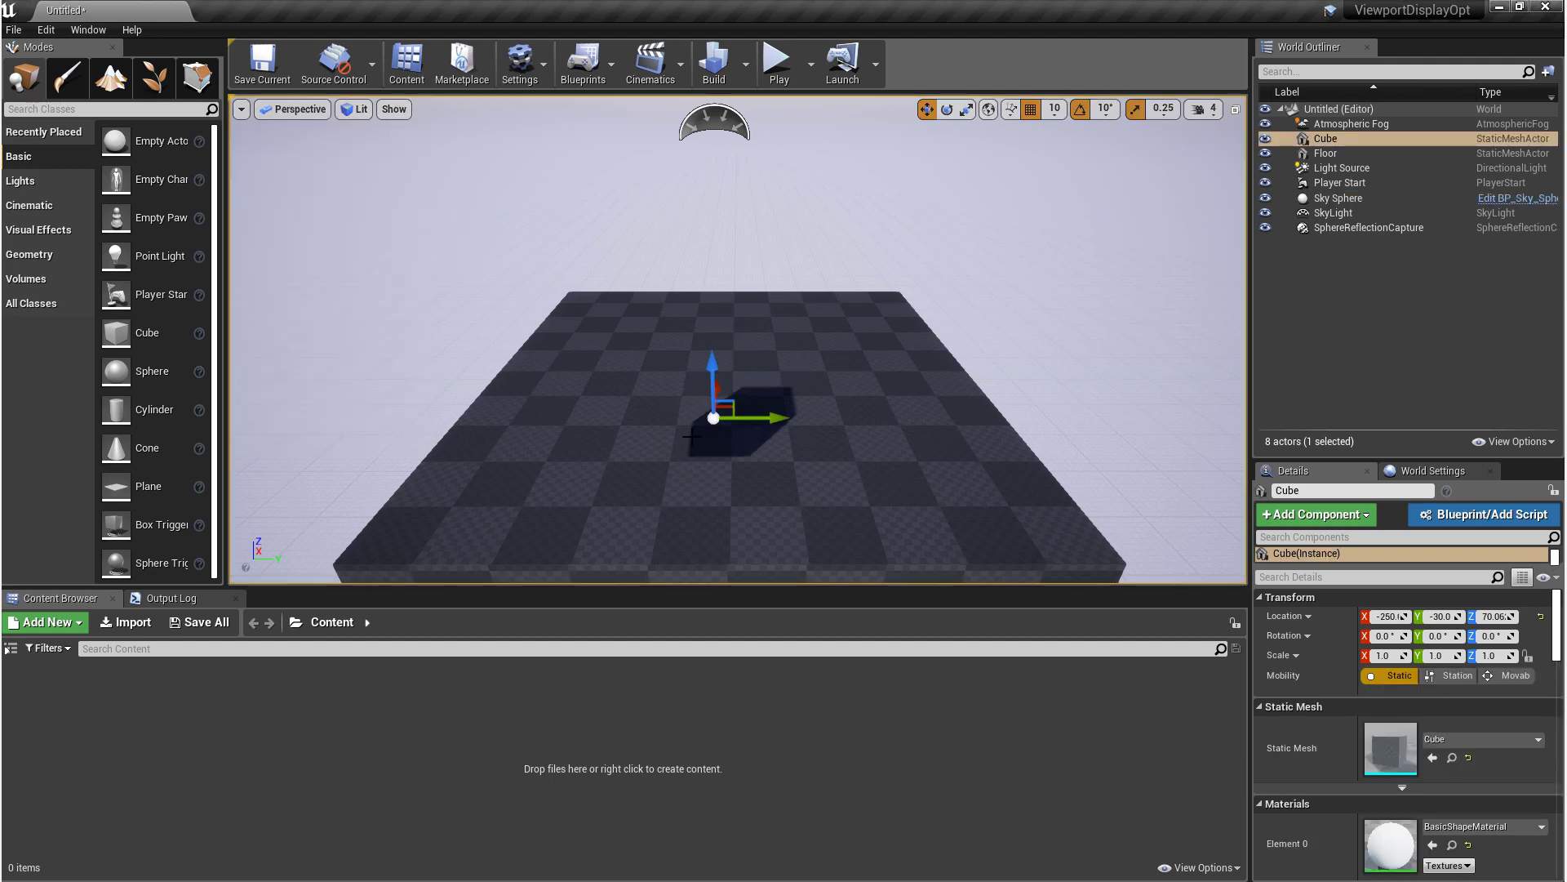
Reset the Far View Plane to 0 so the whole scene draws again
left_click(240, 108)
left_click(372, 257)
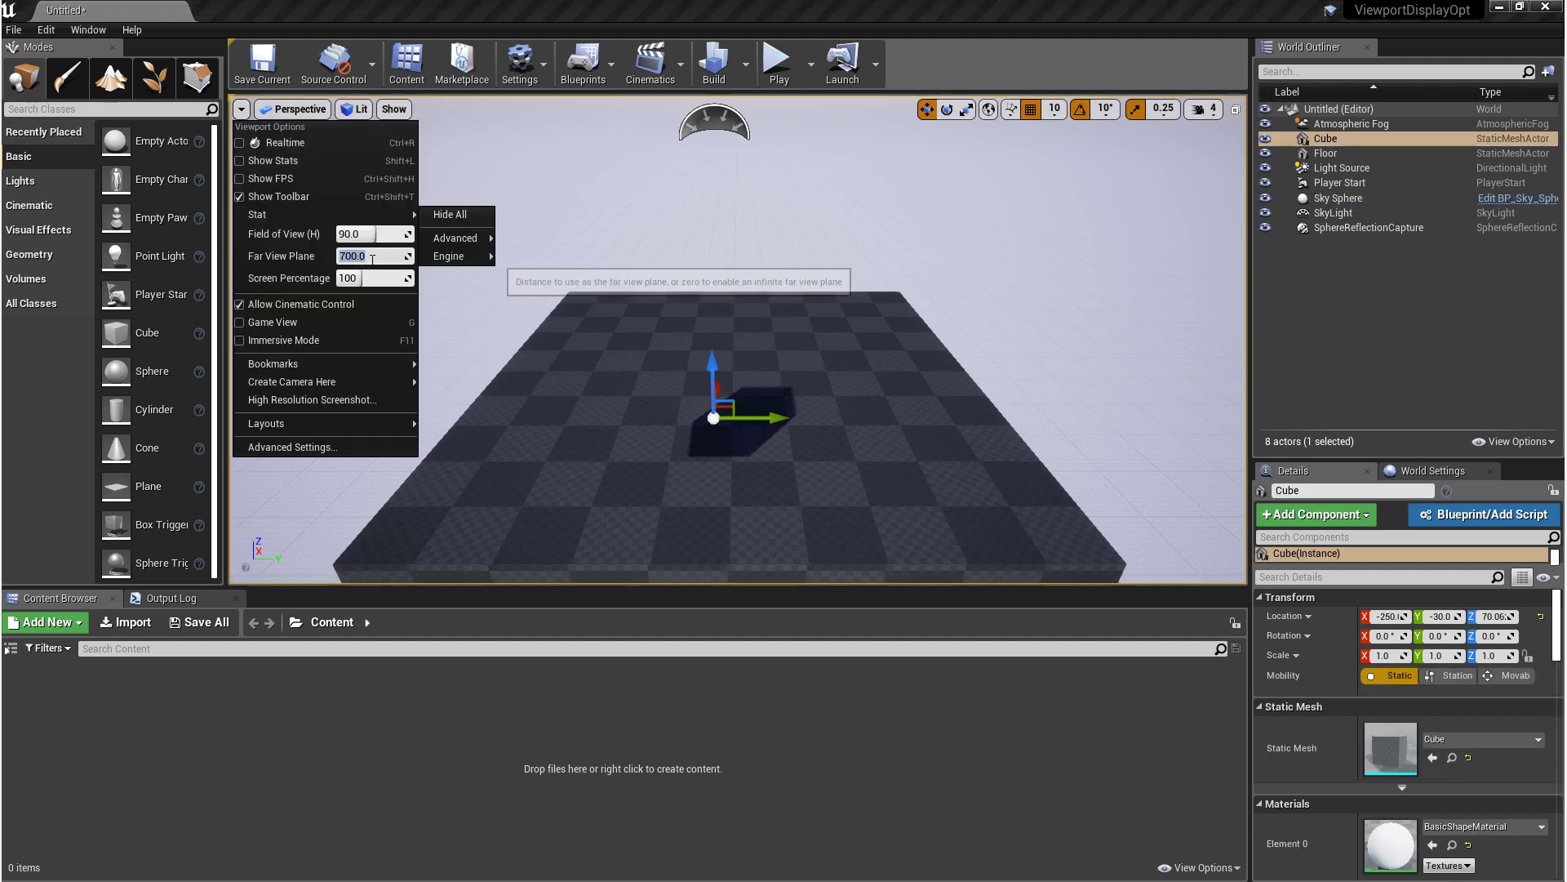
type("0")
left_click(700, 419)
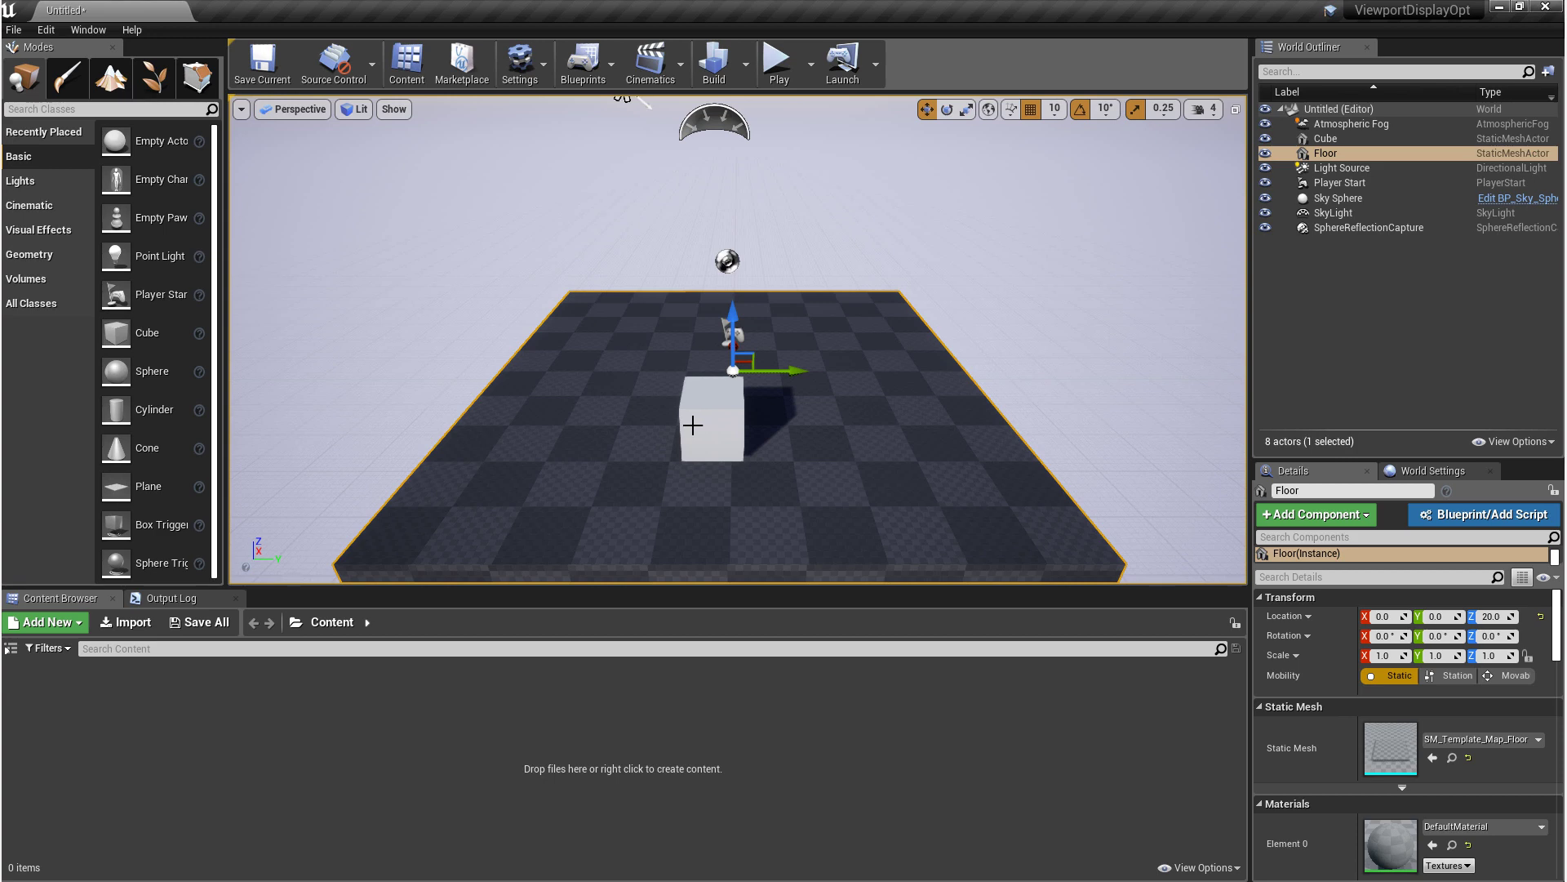
left_click(515, 337)
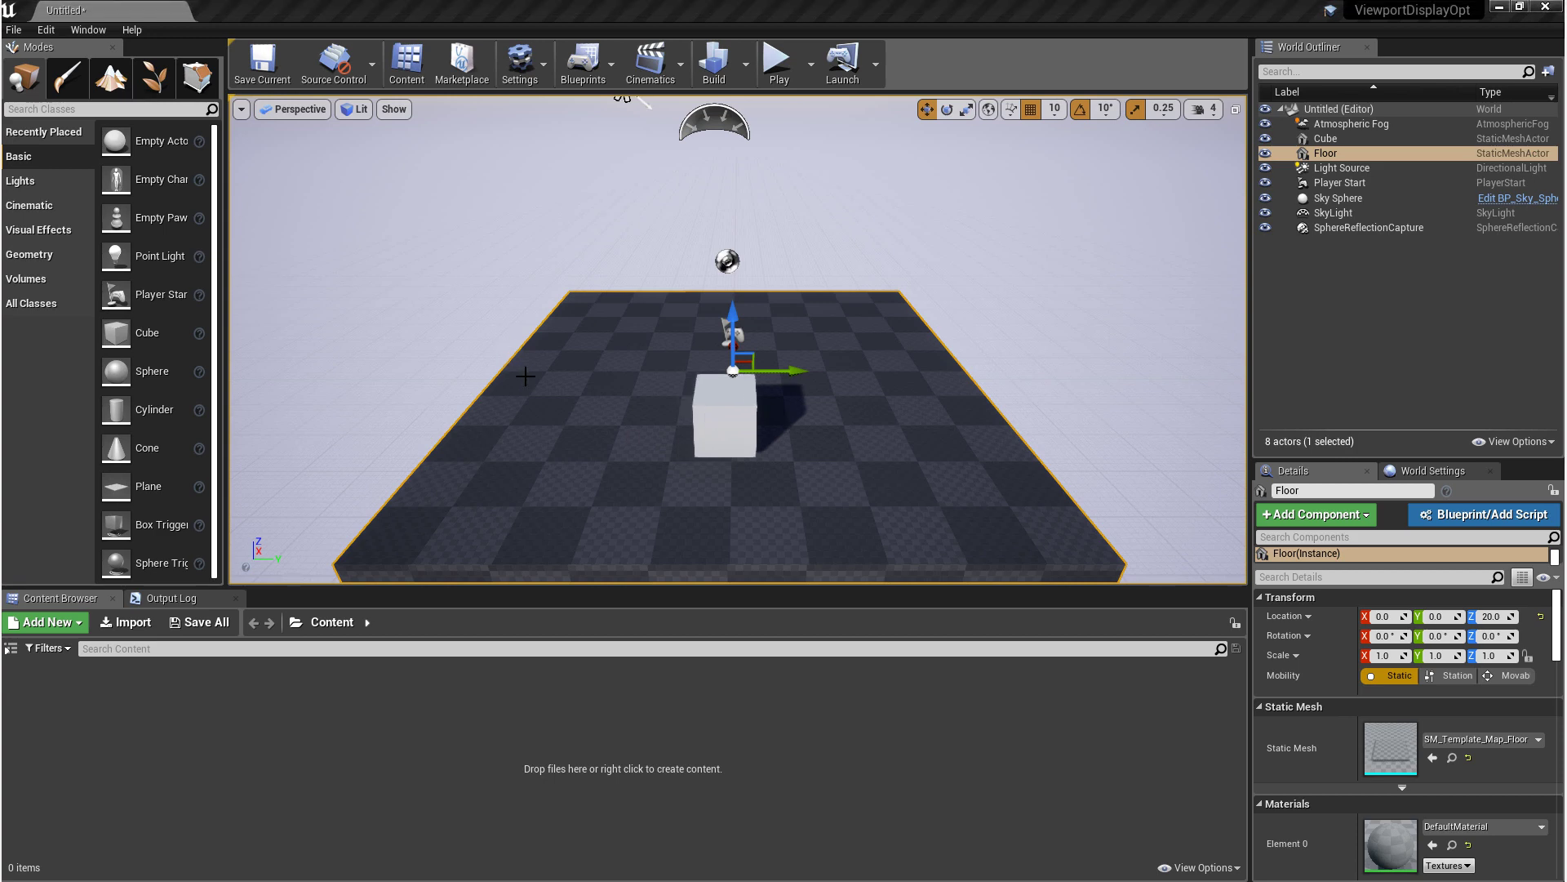
Look over the Bookmarks submenu's Set Bookmark options in Viewport Options
left_click(241, 108)
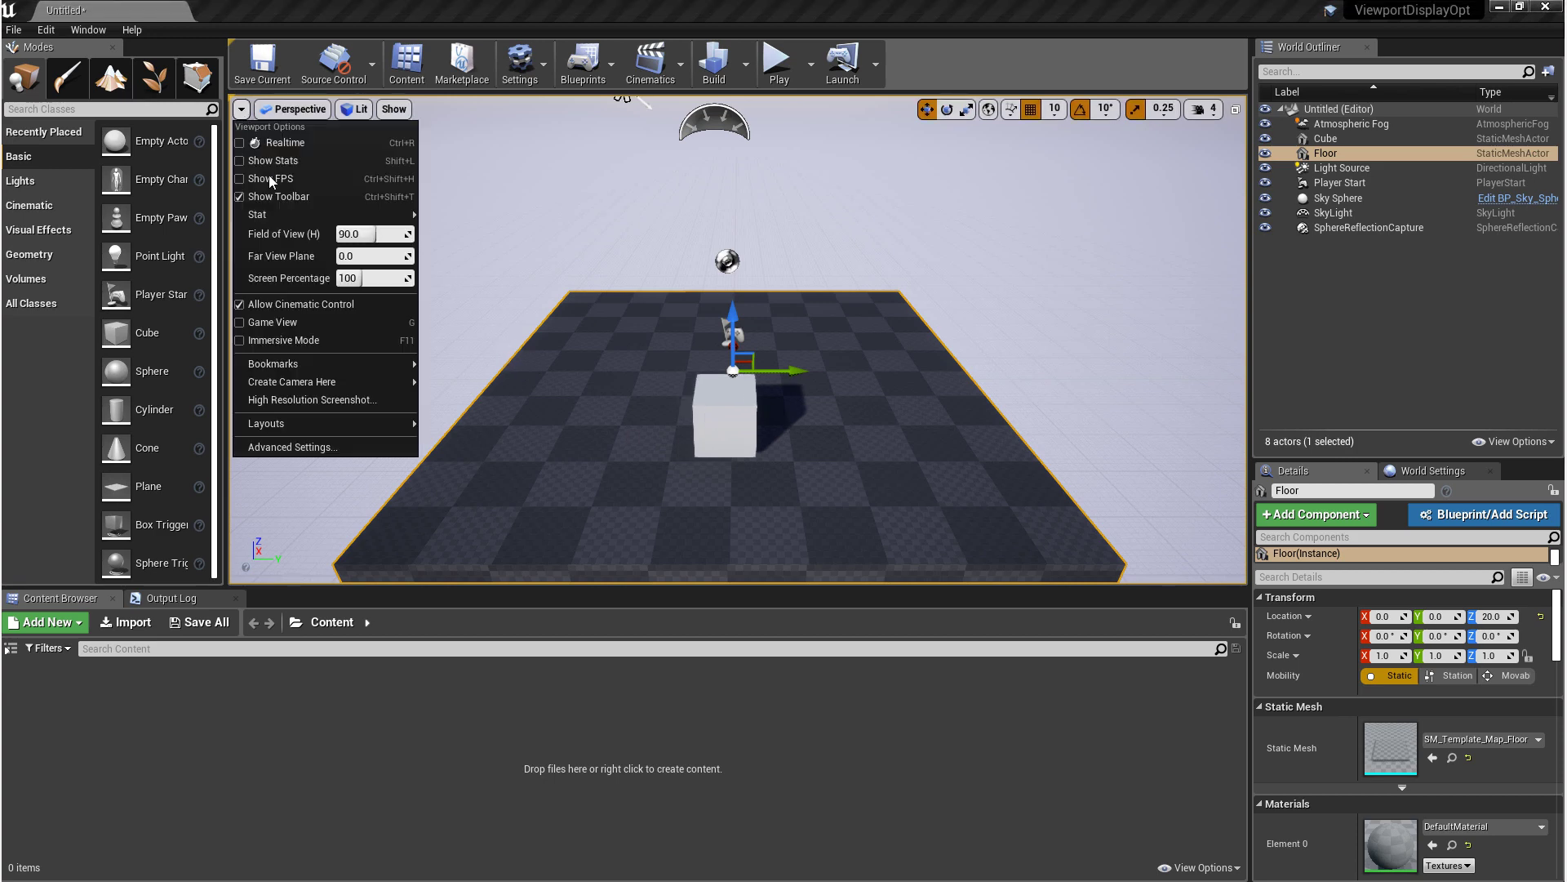
mouse_move(343, 364)
mouse_move(476, 368)
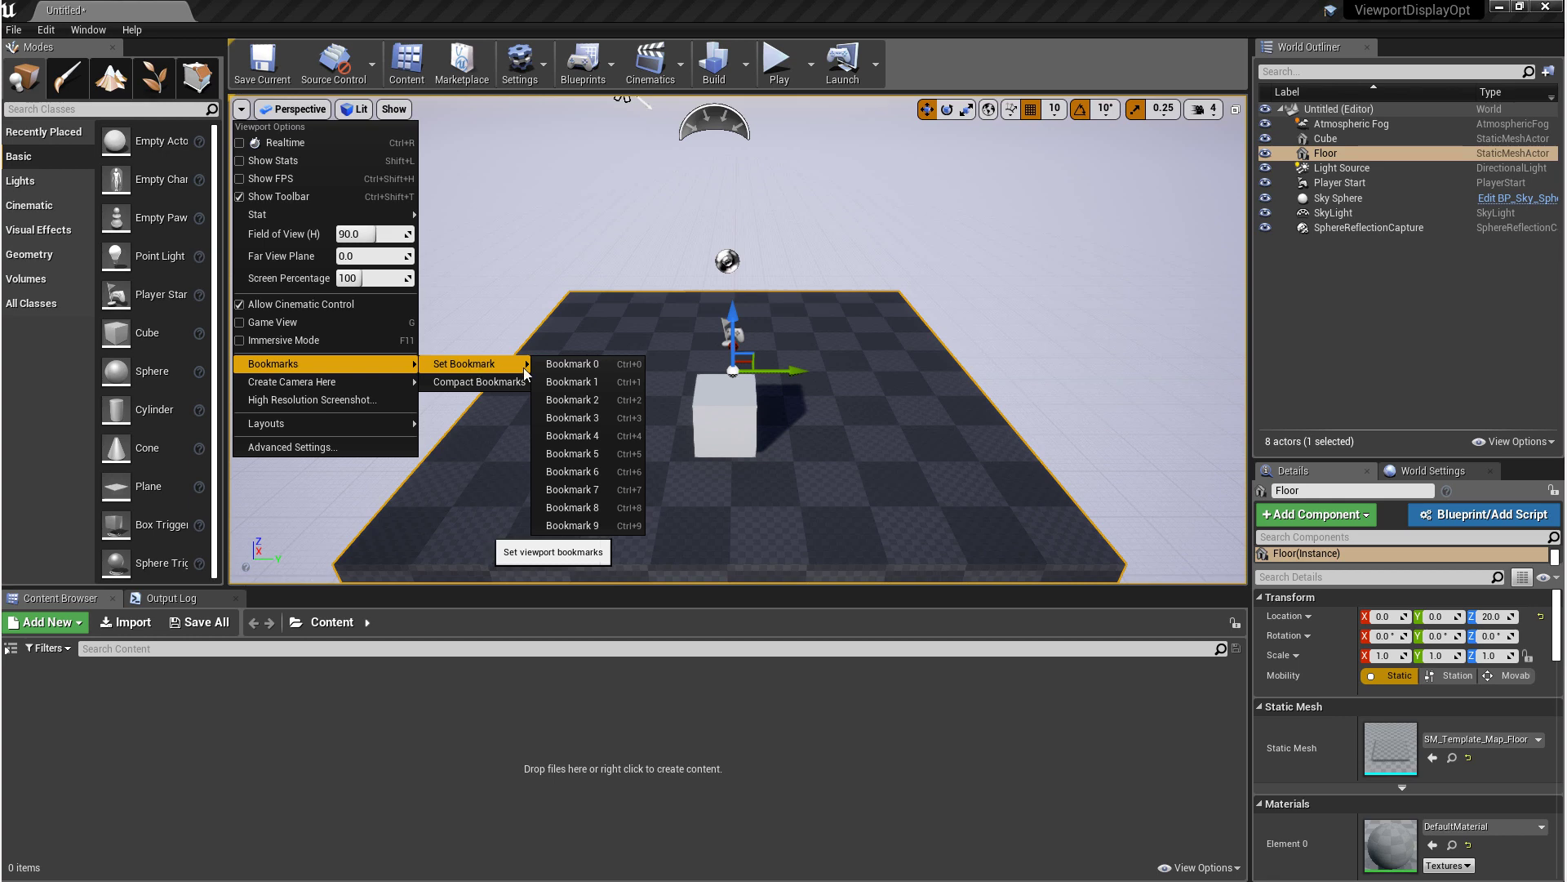
left_click(572, 364)
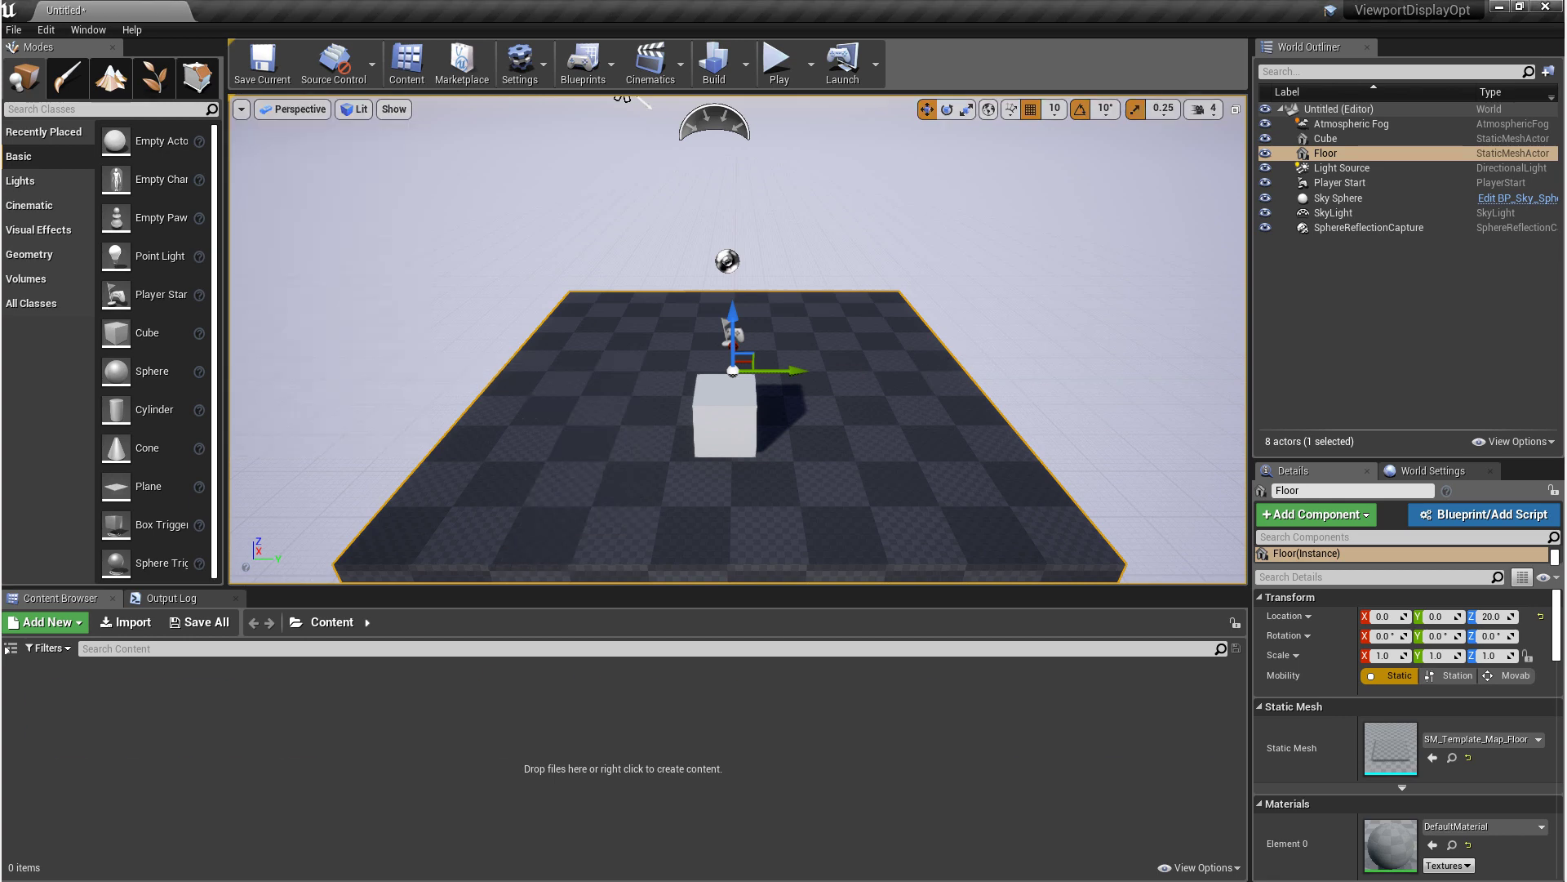
Save a camera bookmark and recall bookmarks 2, 3, 1, 4, ending on the front view at bookmark 1
key("Up")
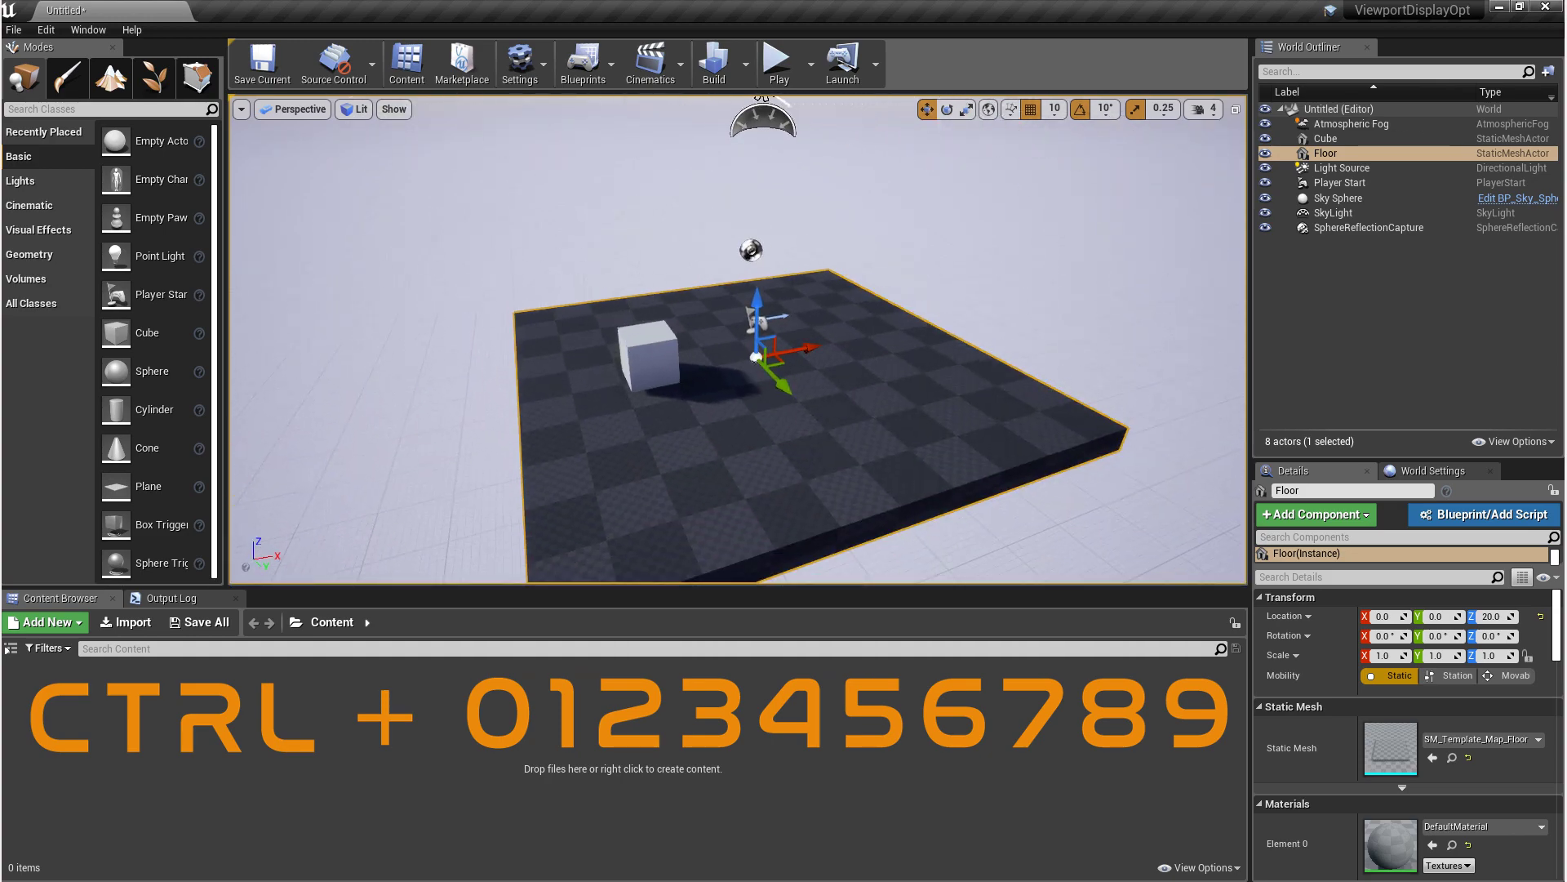
key("2")
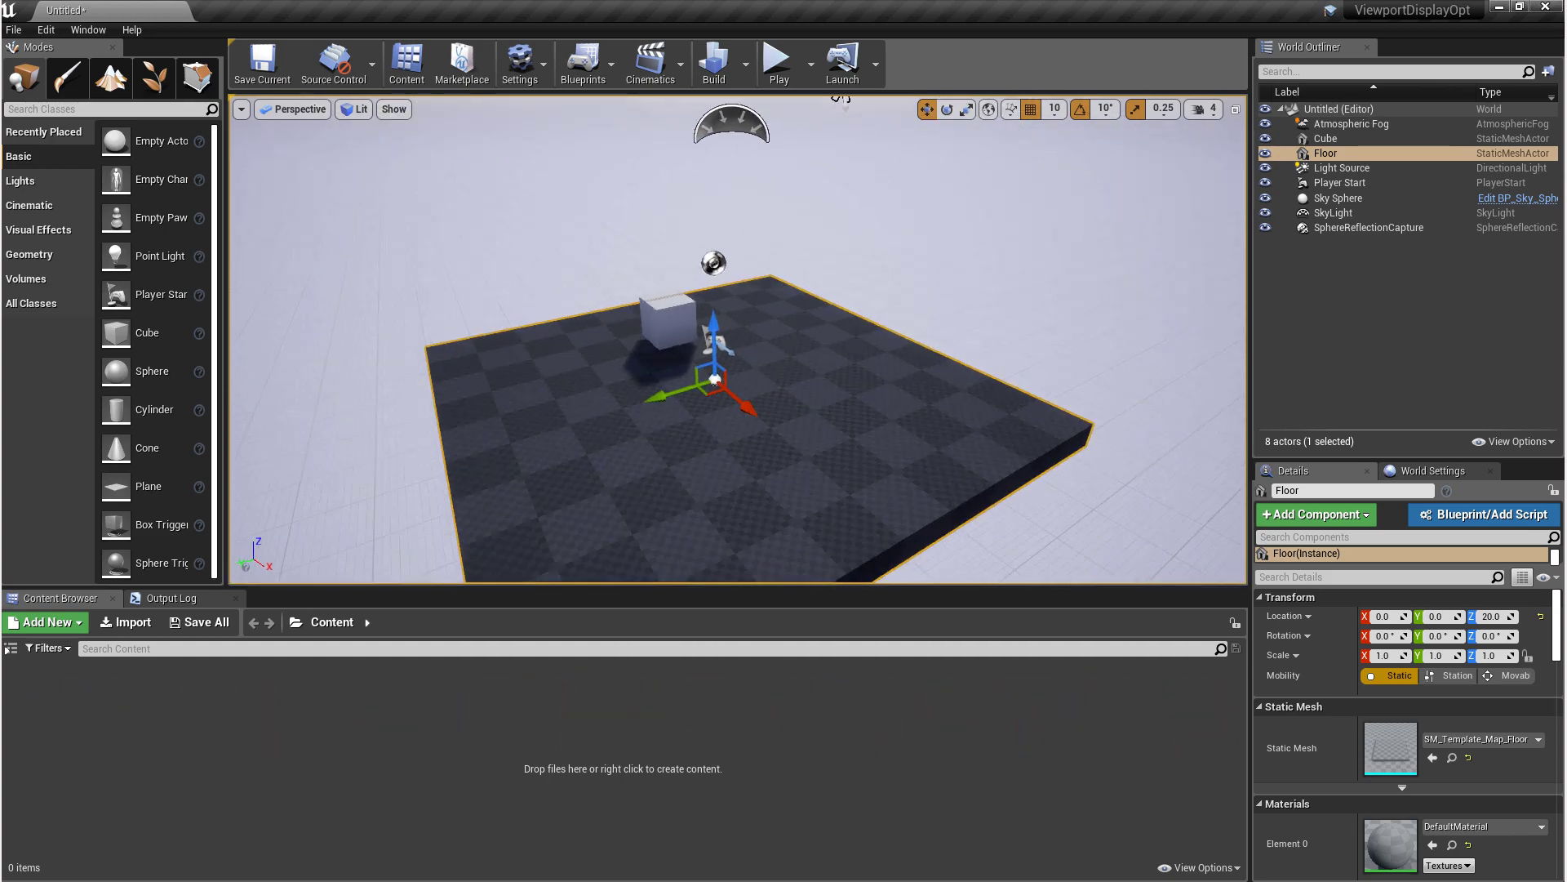
key("3")
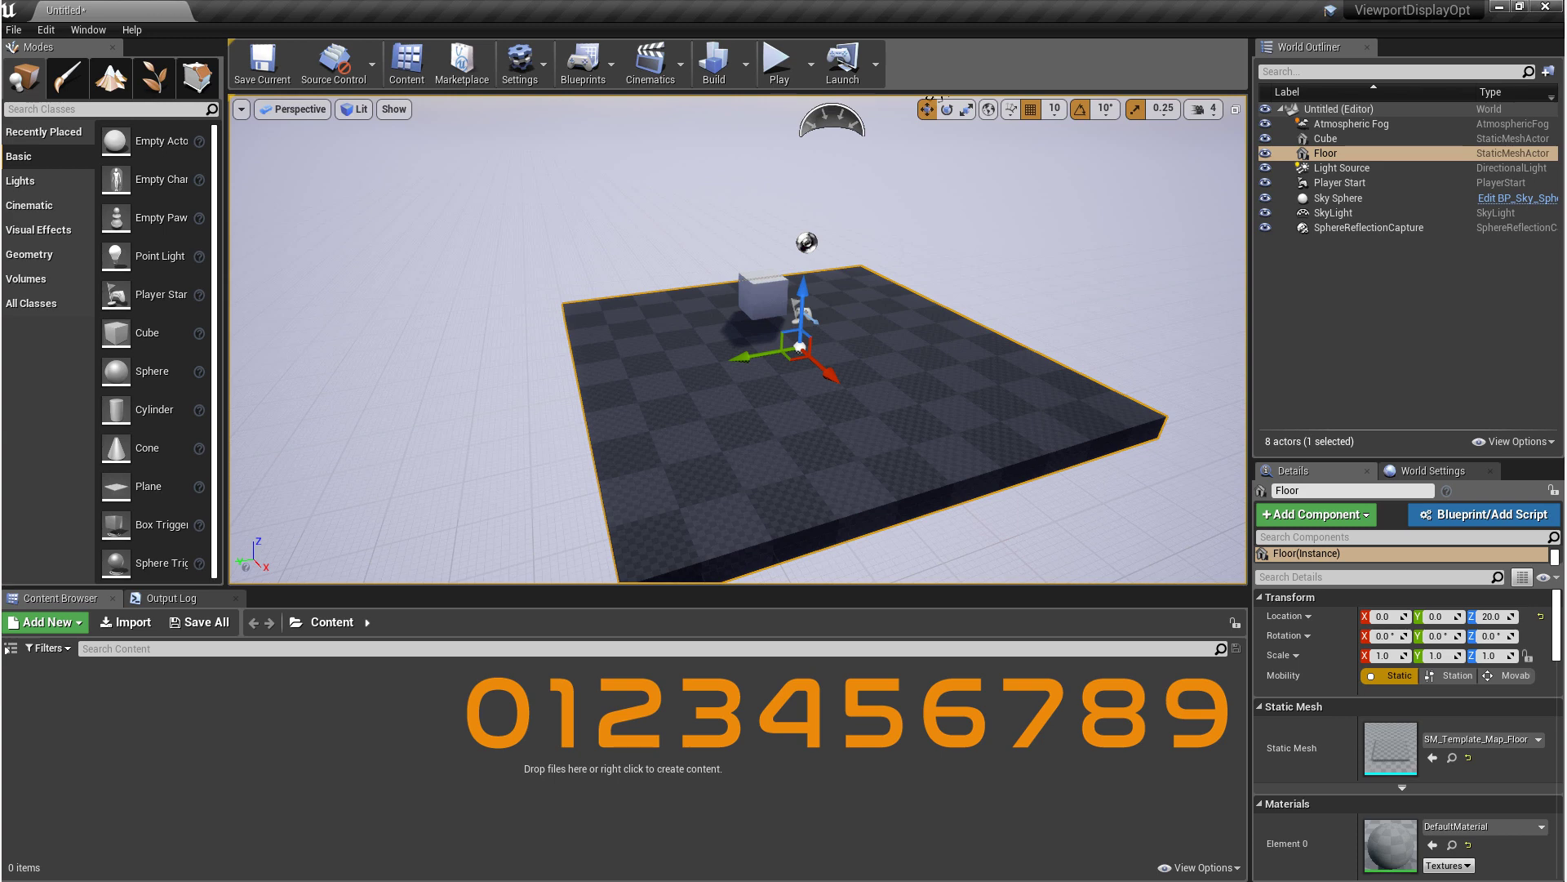
key("1")
key("2")
key("4")
key("3")
key("1")
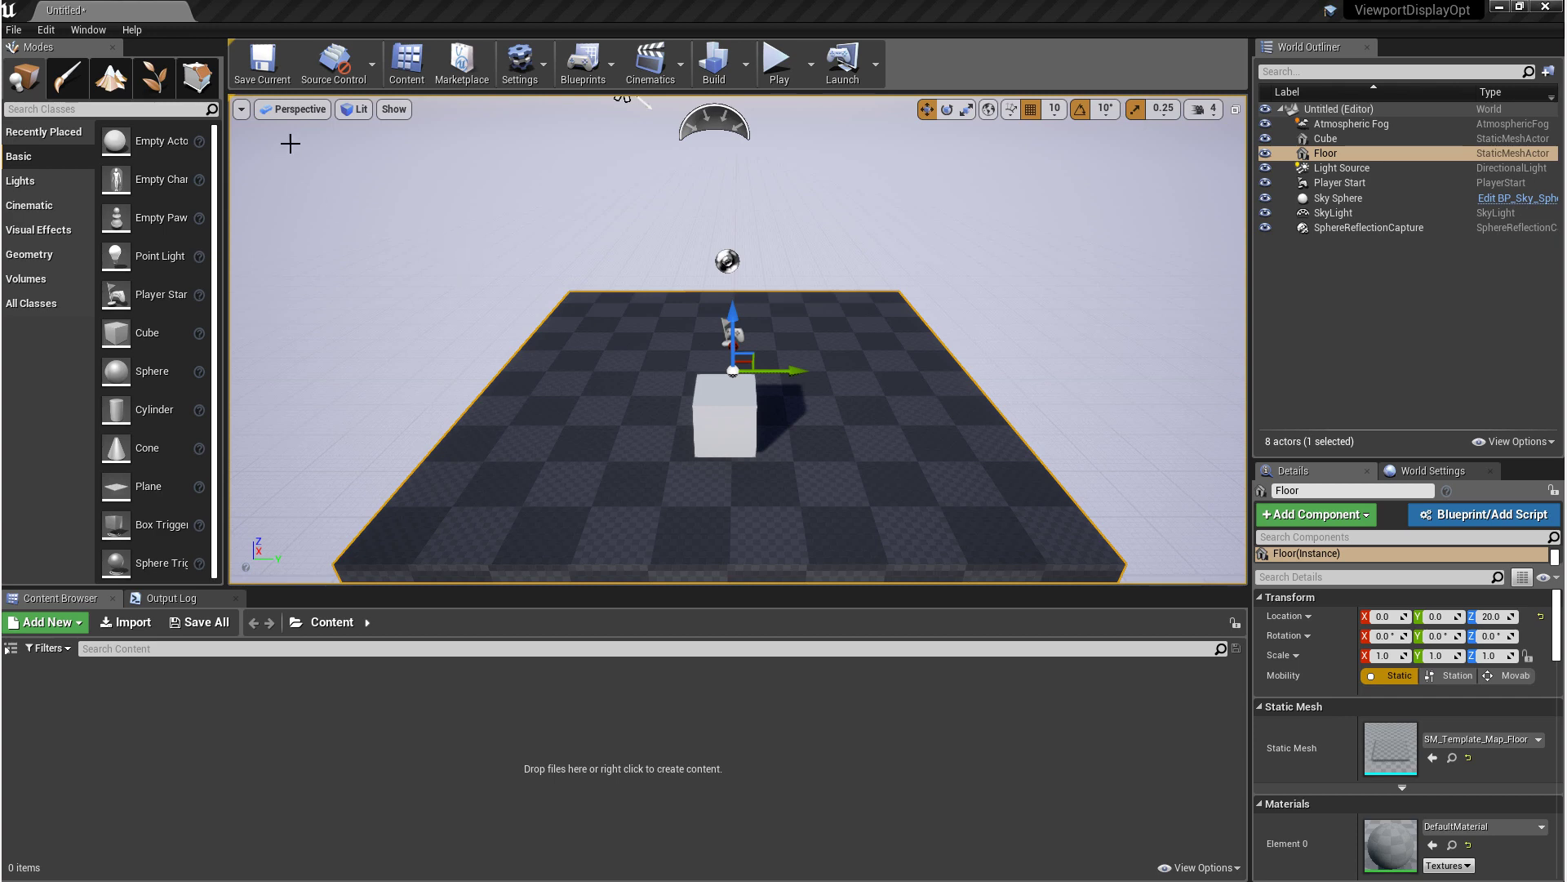
Enable Game View from the Viewport Options dropdown
left_click(241, 111)
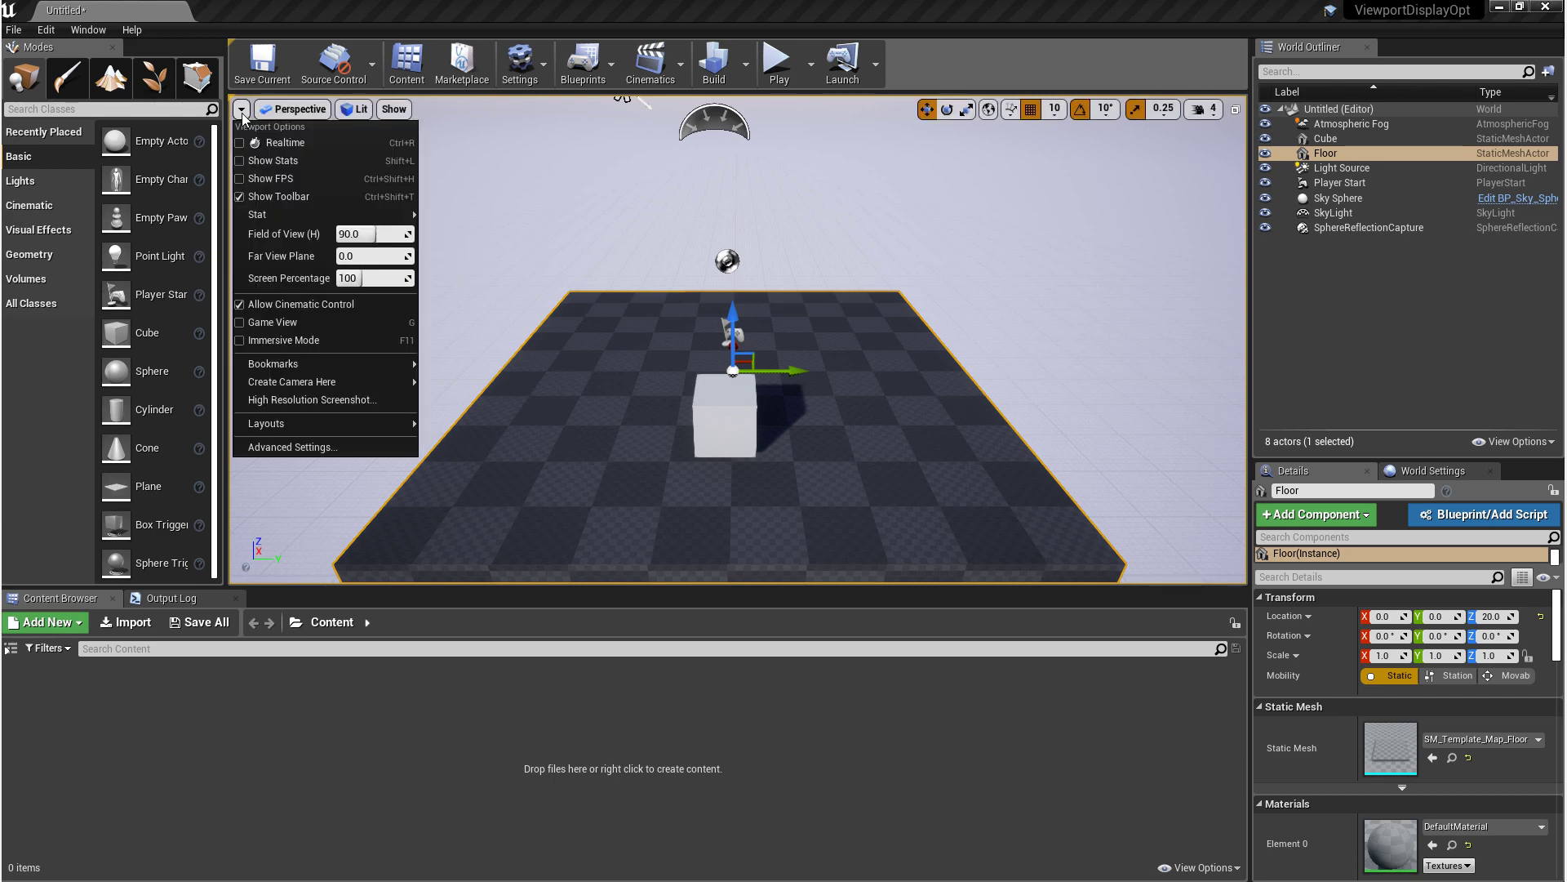
left_click(277, 322)
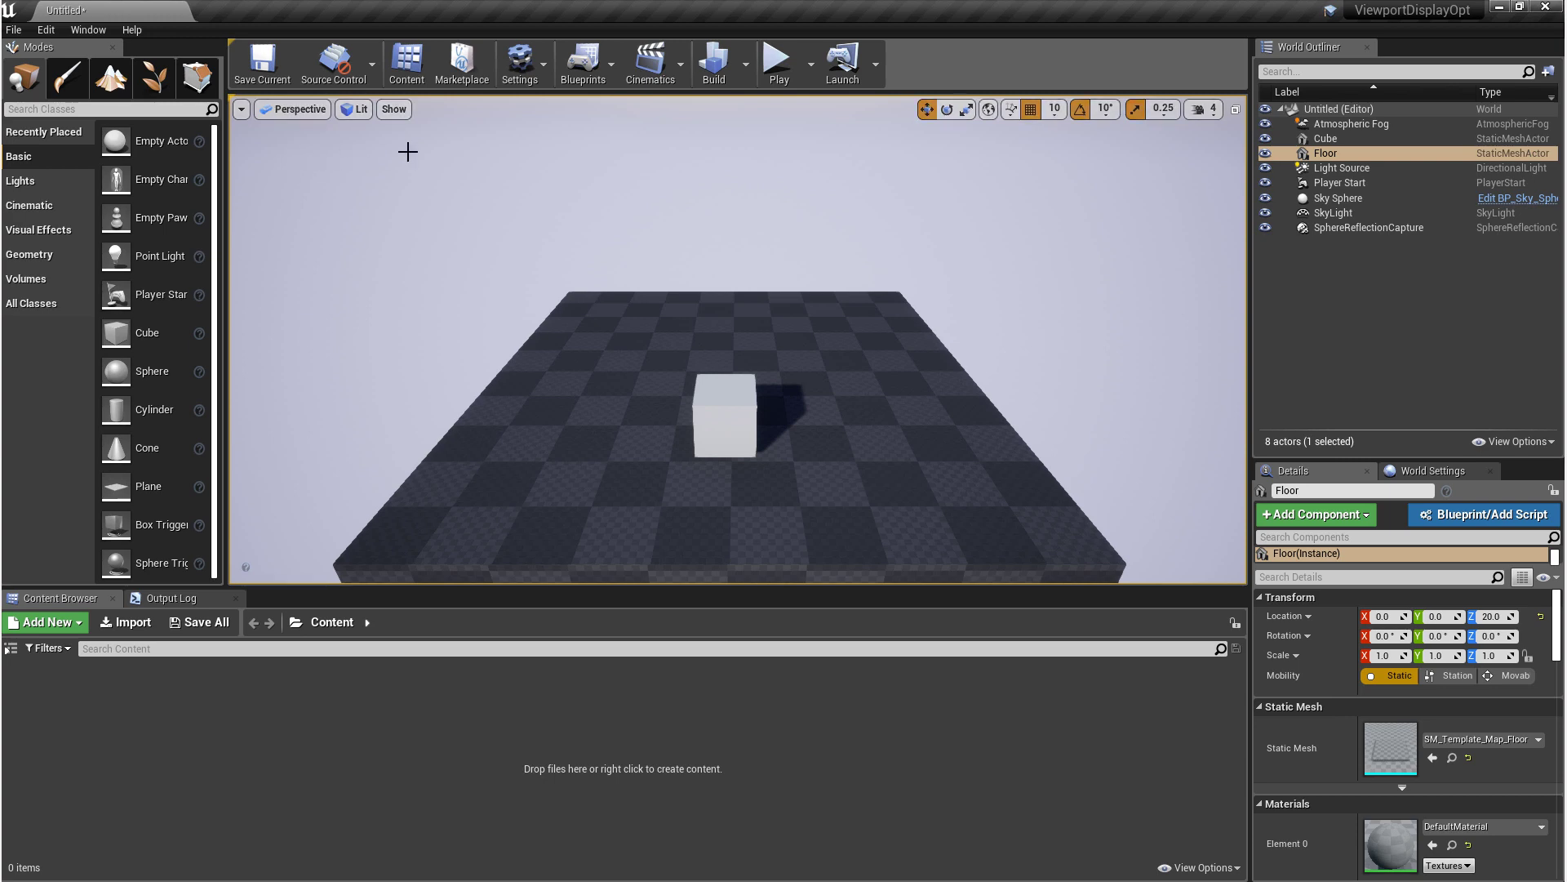
left_click(394, 109)
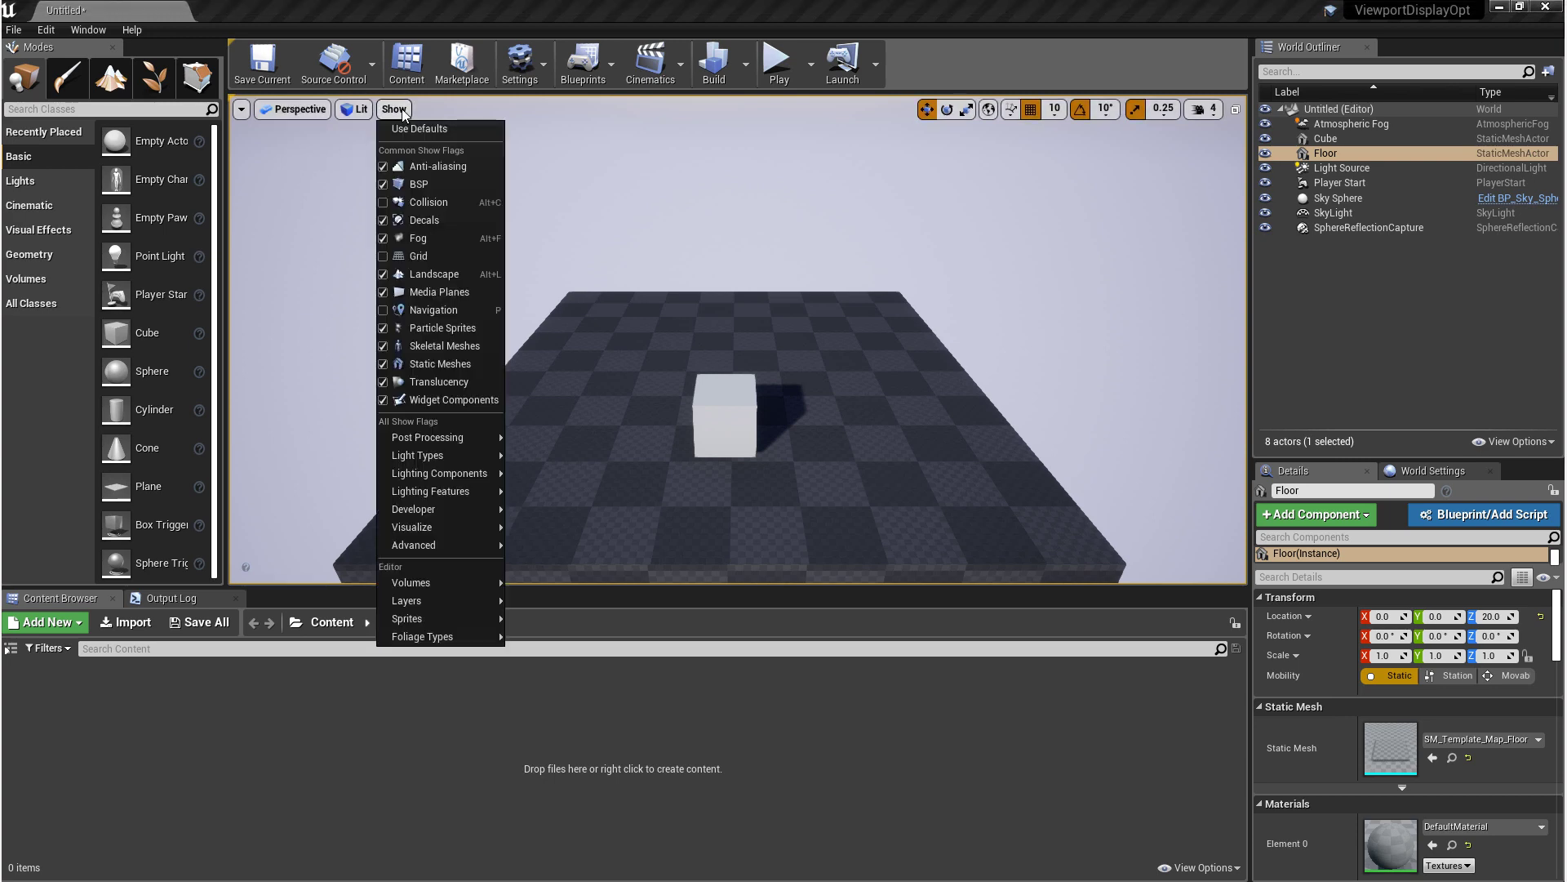
left_click(434, 220)
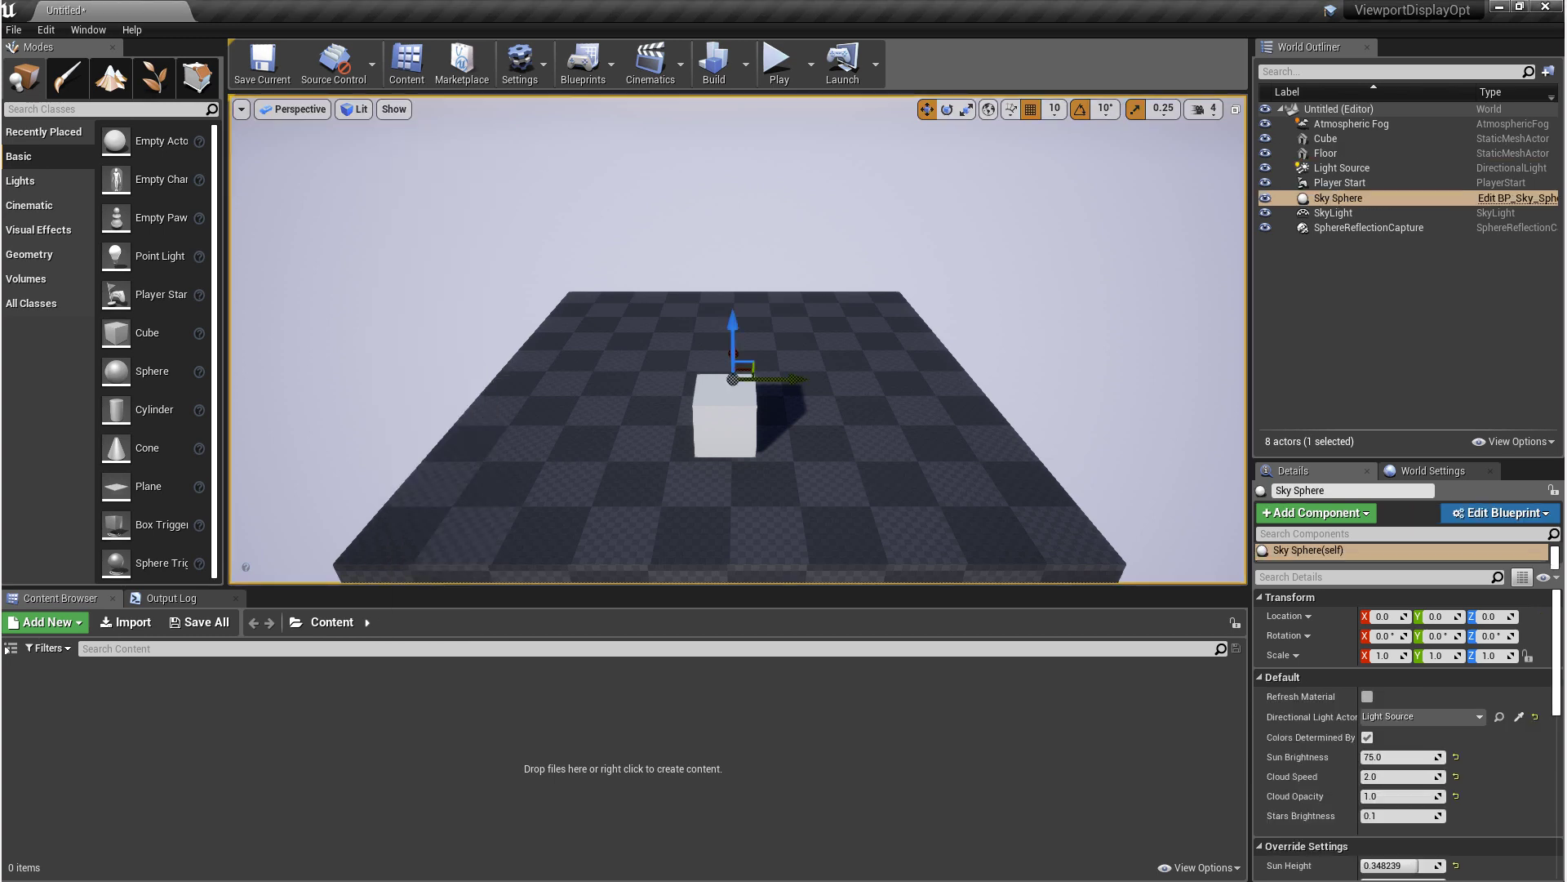